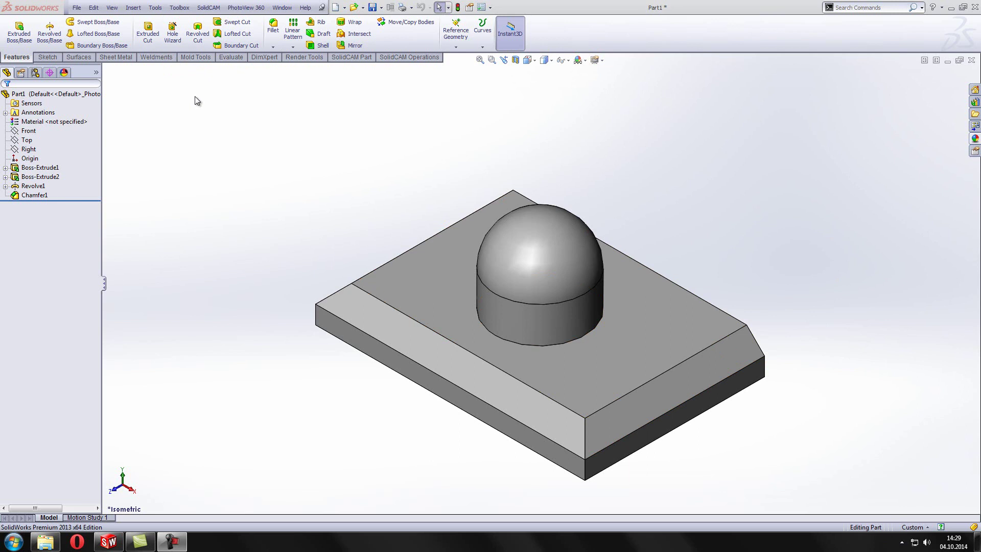
- Start a Hole Wizard hole as an ISO tapped hole of size M10
left_click(174, 39)
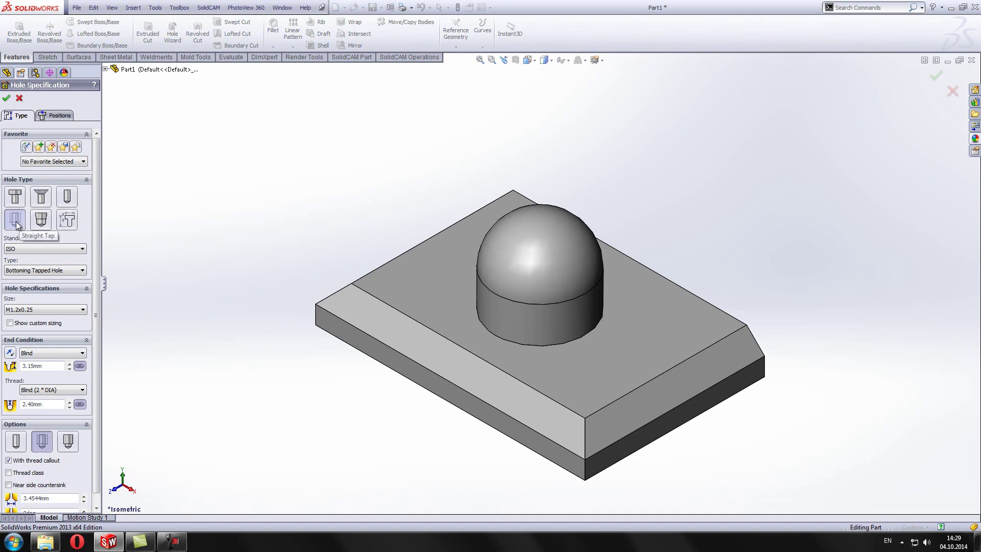
left_click(74, 249)
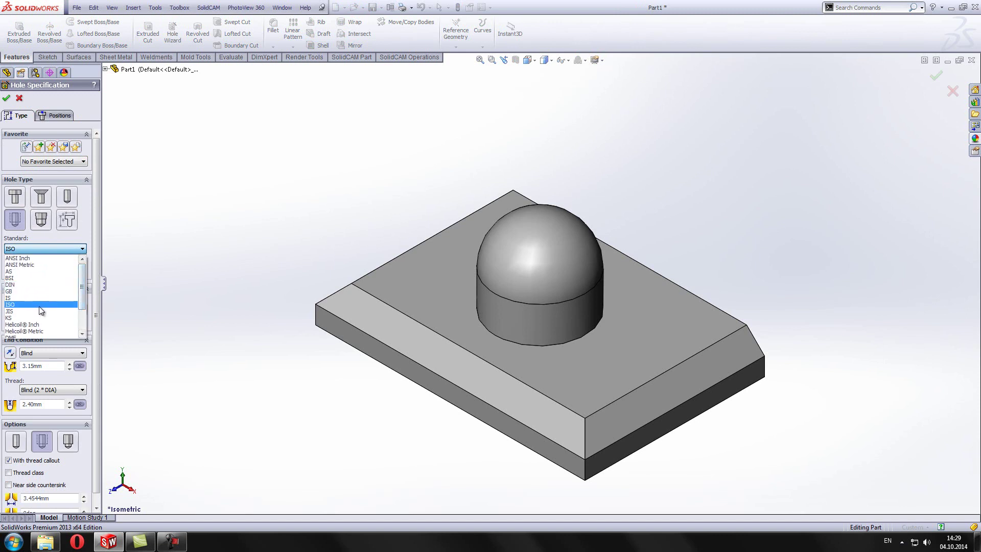
left_click(39, 305)
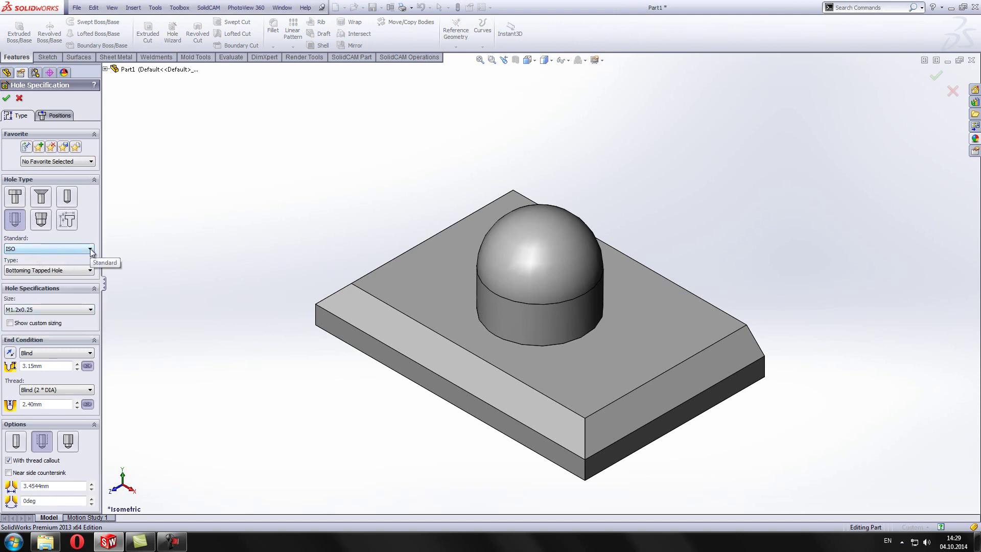
left_click(77, 269)
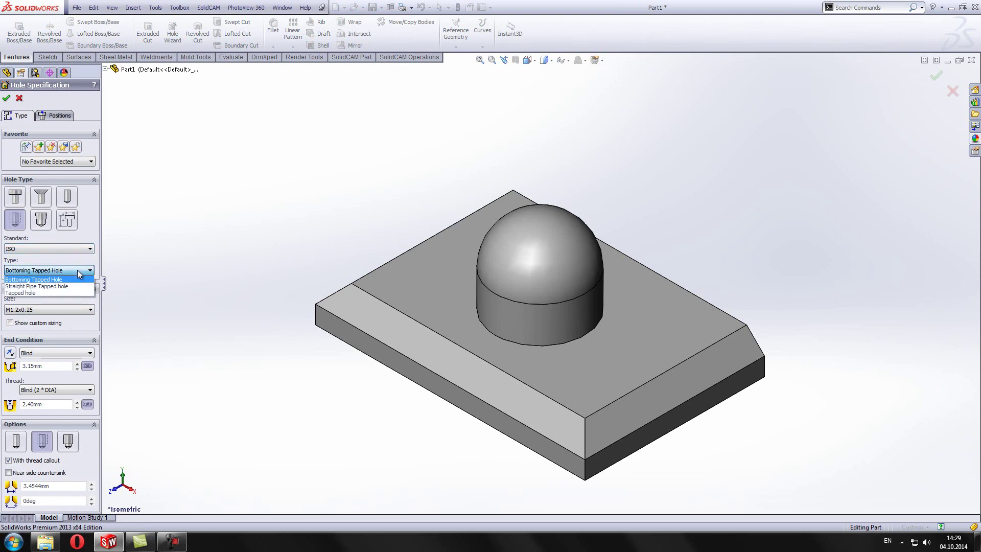
left_click(51, 292)
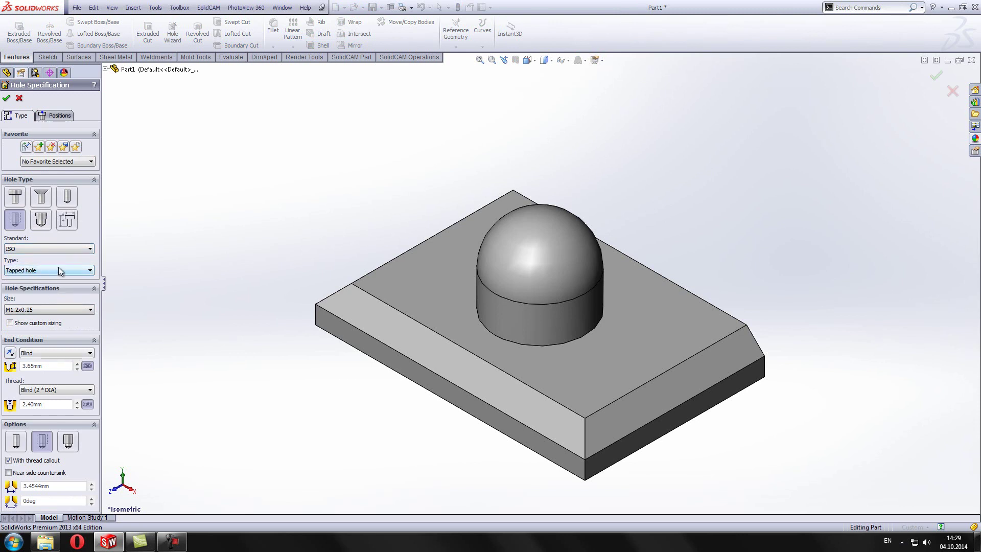
left_click(68, 311)
left_click_drag(90, 326, 92, 347)
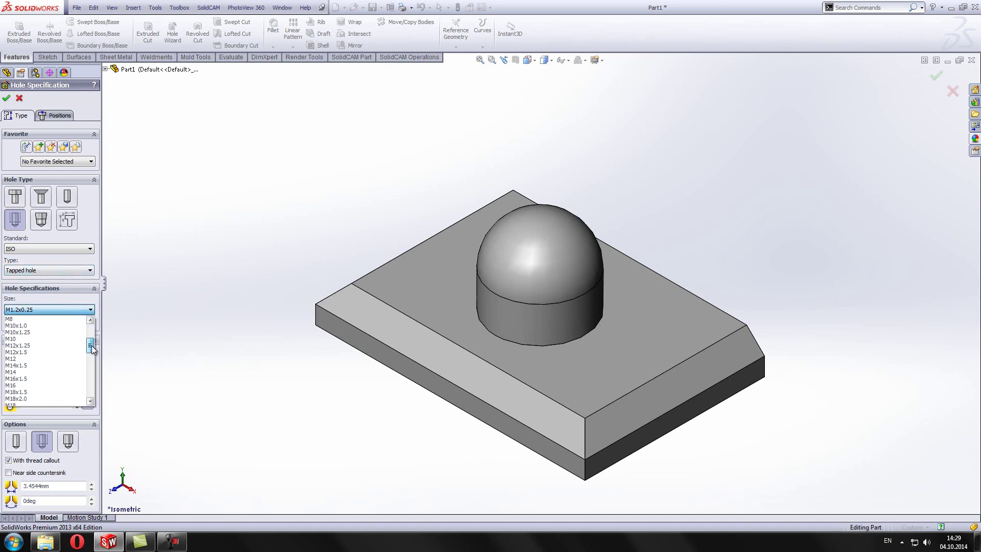
left_click(48, 338)
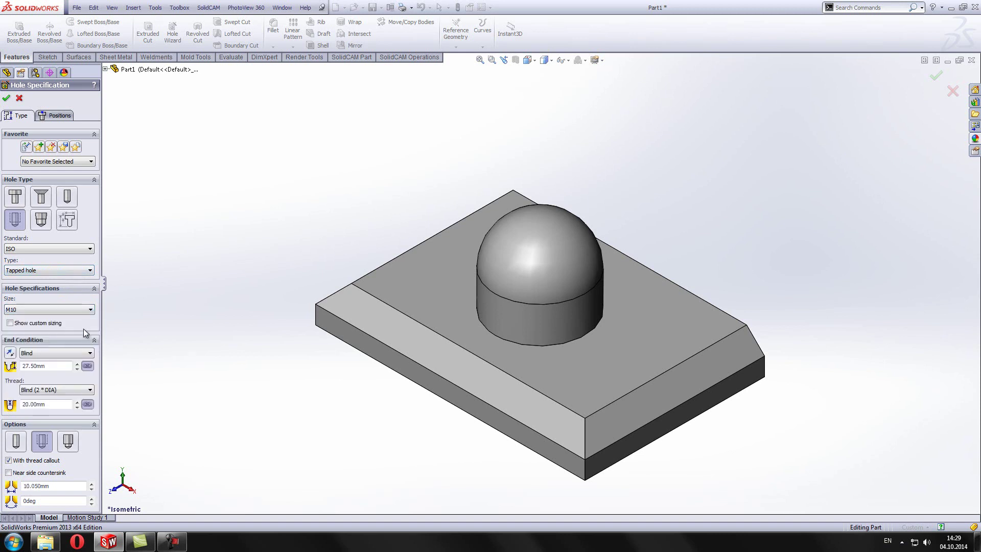
- Set the tapped hole's thread depth to 10 mm, keeping the 17.50 mm blind hole depth
double_click(60, 403)
type("10")
key("Return")
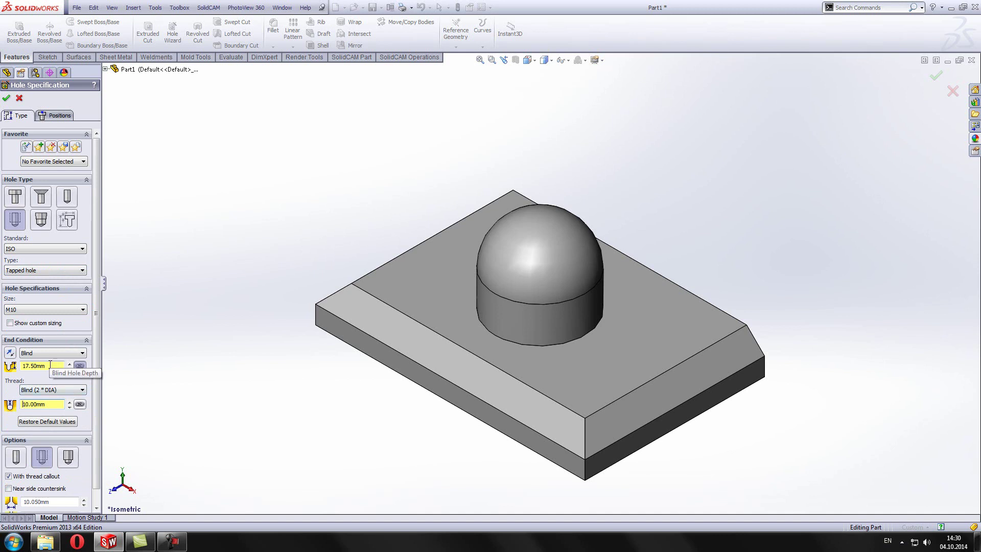
scroll(94, 416, "down", 1)
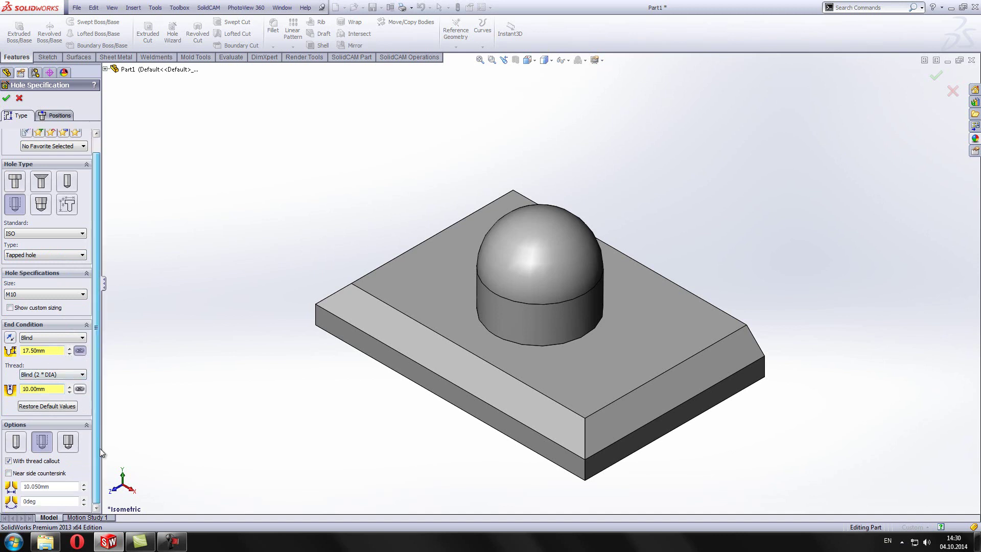
left_click(51, 502)
type("90")
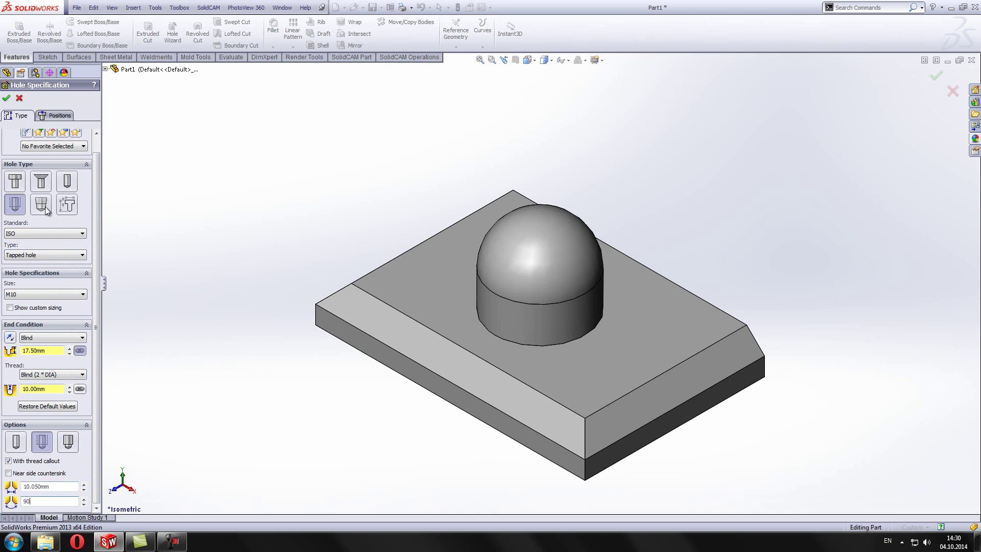
scroll(94, 364, "up", 1)
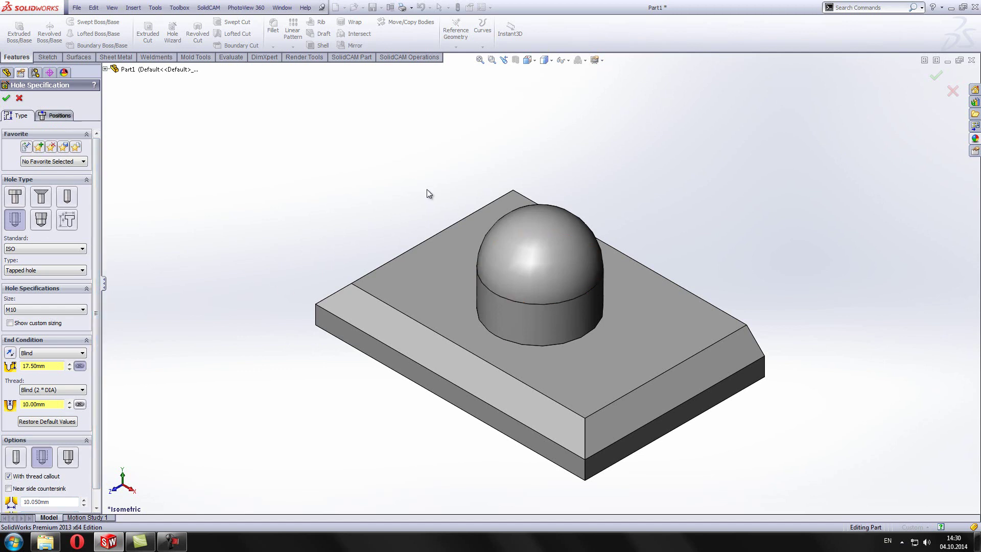
- Place four hole points on the plate's top face near each corner, viewed from Top
left_click(54, 117)
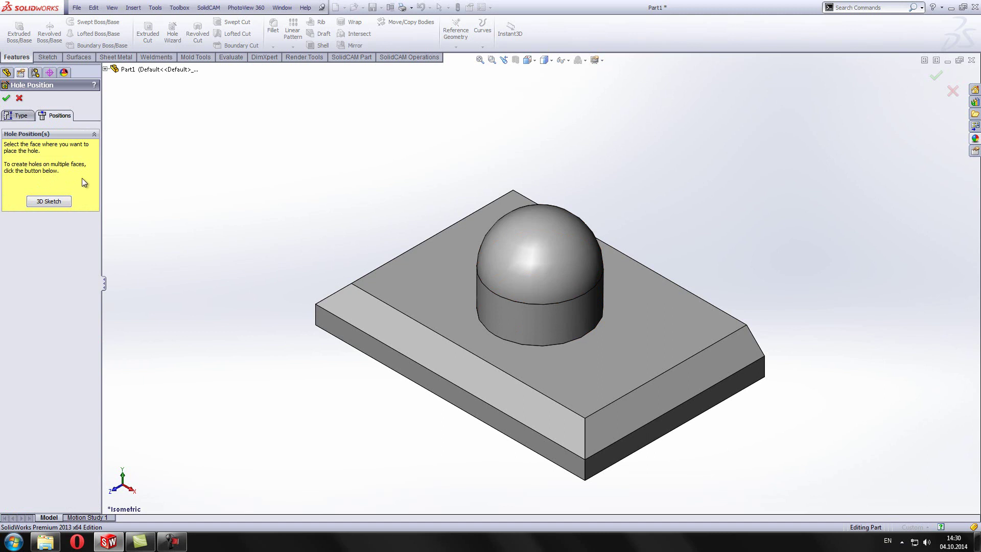
left_click(409, 284)
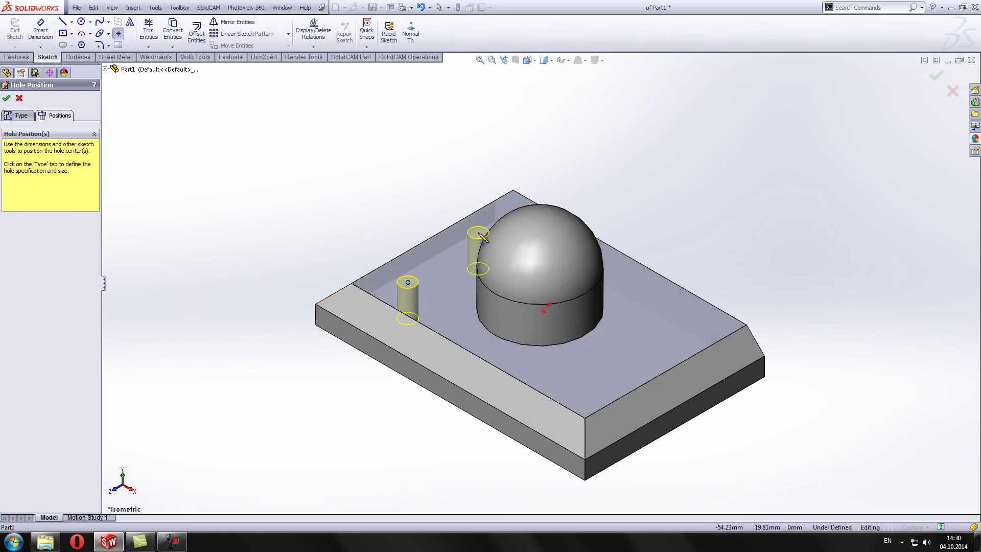
left_click(577, 380)
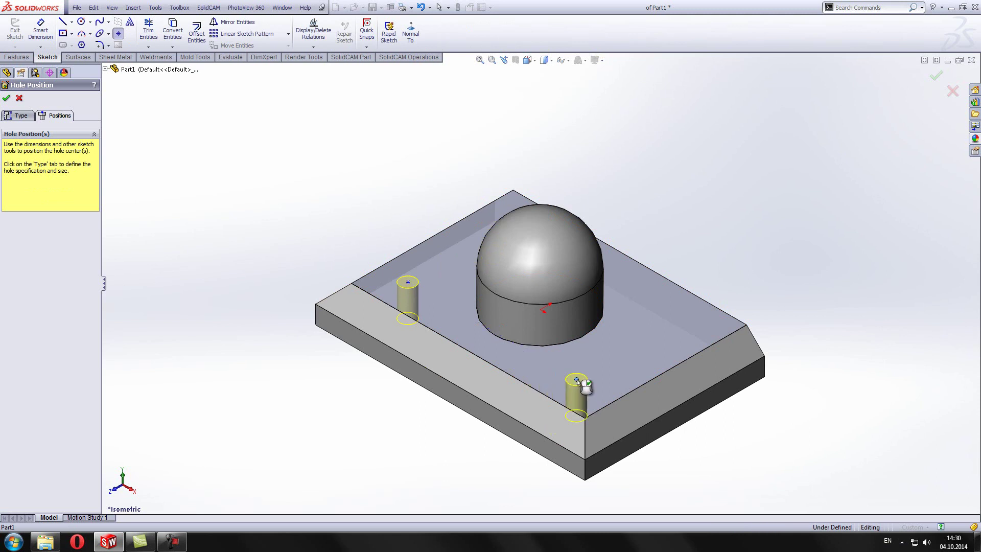
key("f")
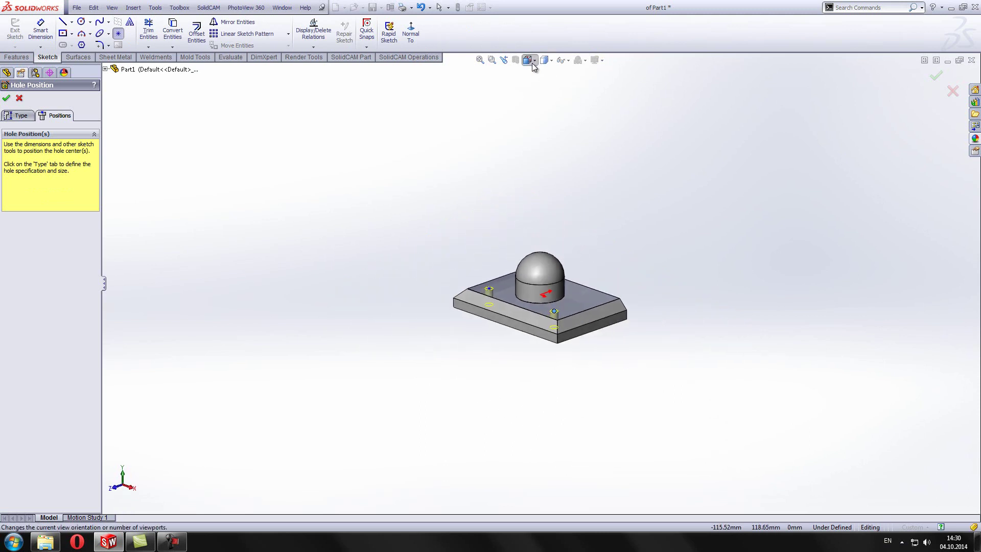
left_click(532, 64)
left_click(535, 196)
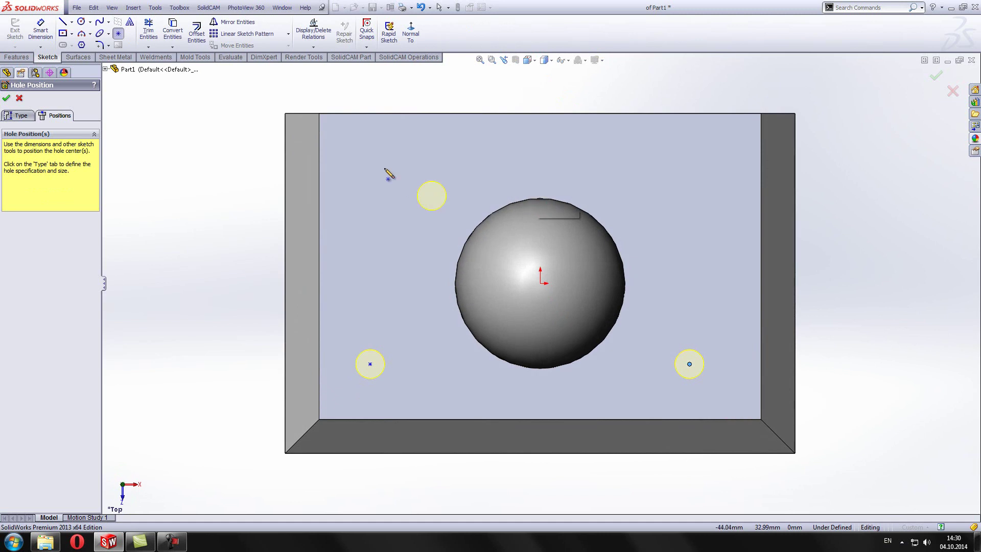
left_click(366, 162)
left_click(710, 162)
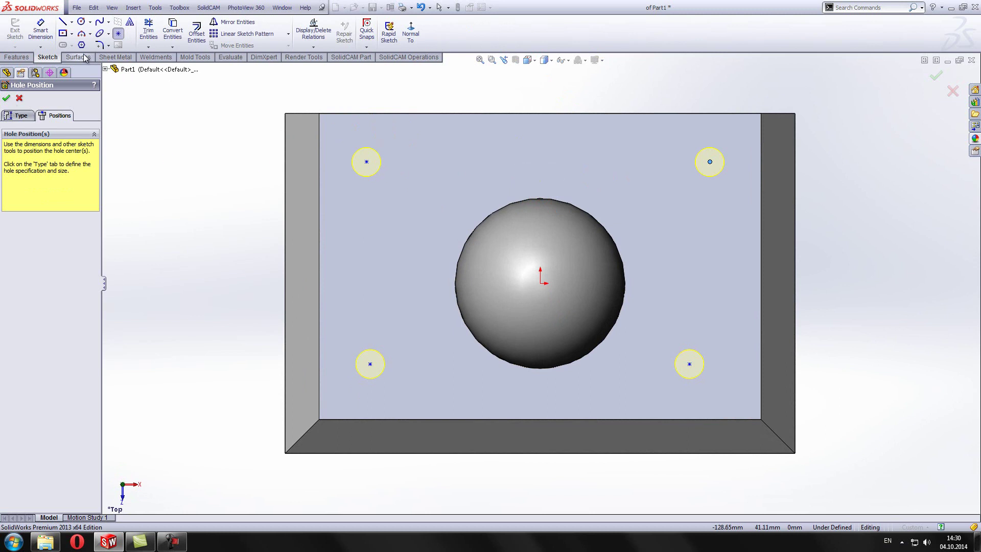
key("Escape")
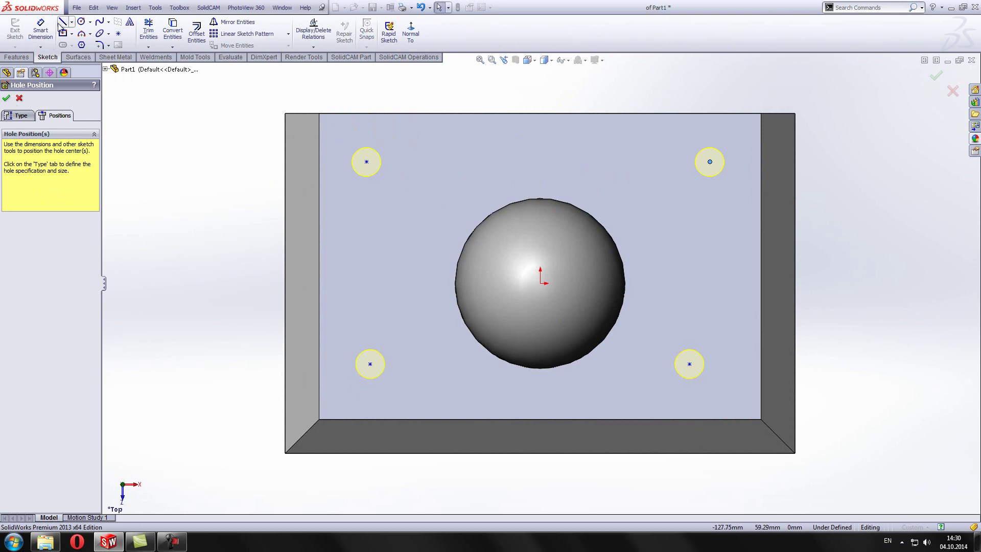
- Dimension the top-left and top-right hole centres 40 mm in from the plate's side edges
key("d")
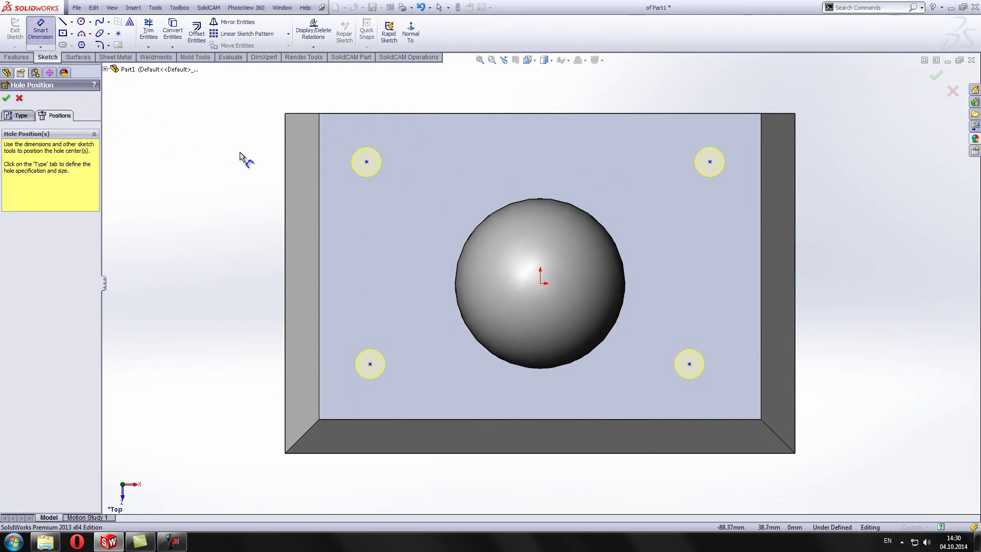
left_click(285, 185)
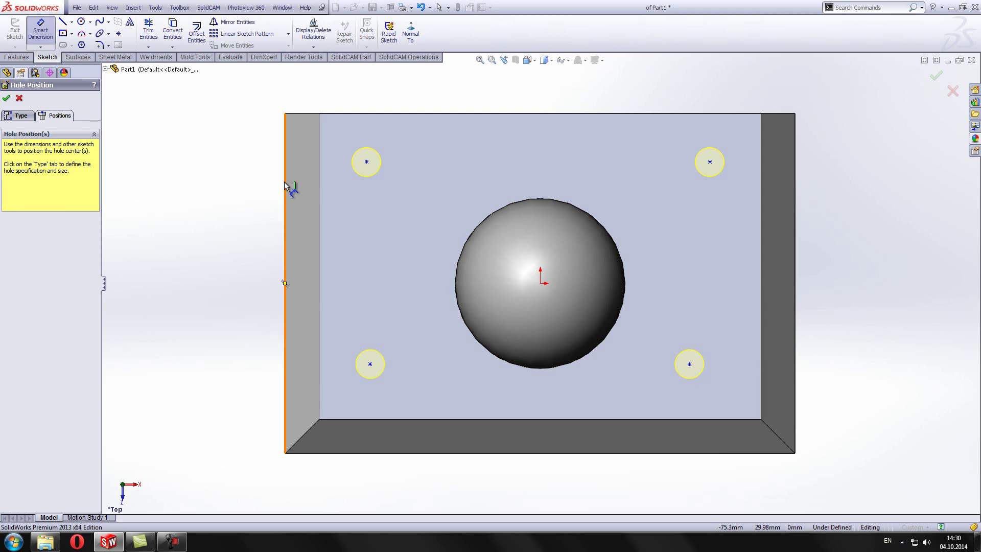
left_click(367, 162)
left_click(329, 92)
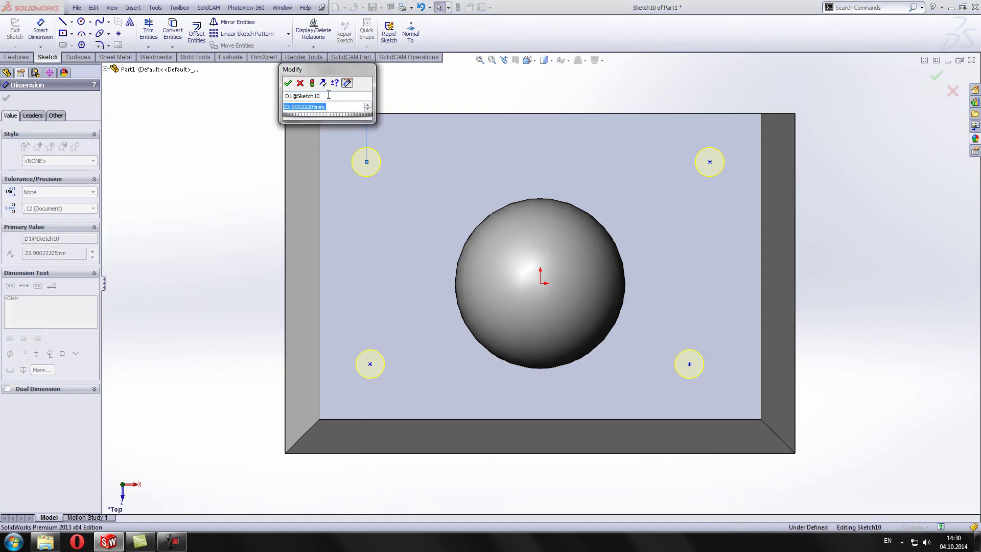
type("40")
key("Return")
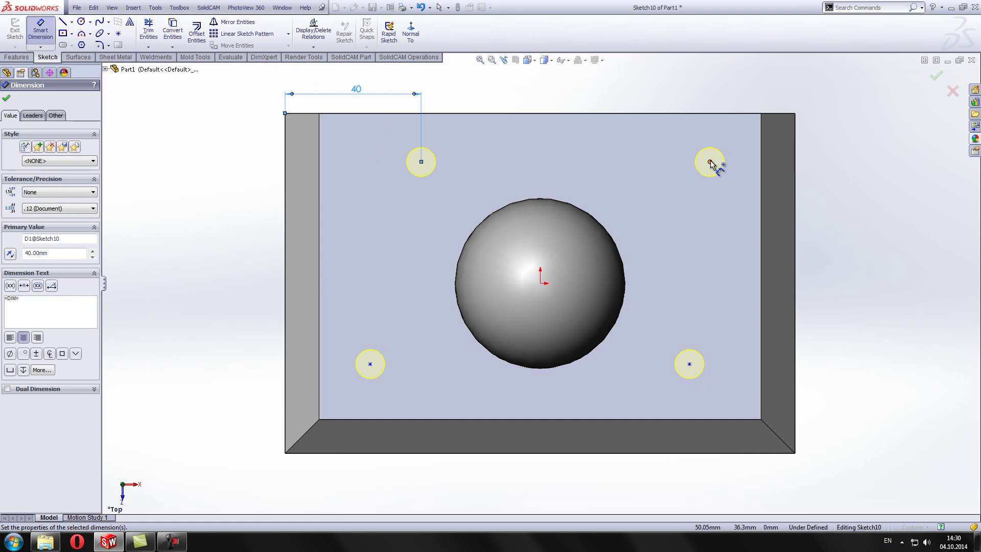
left_click(709, 163)
left_click(795, 178)
left_click(741, 82)
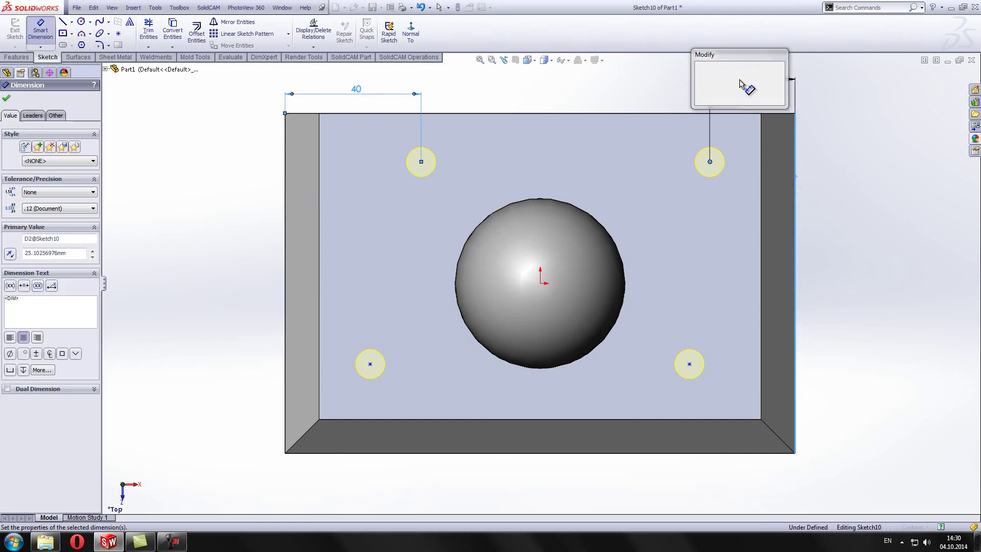
type("40")
key("Return")
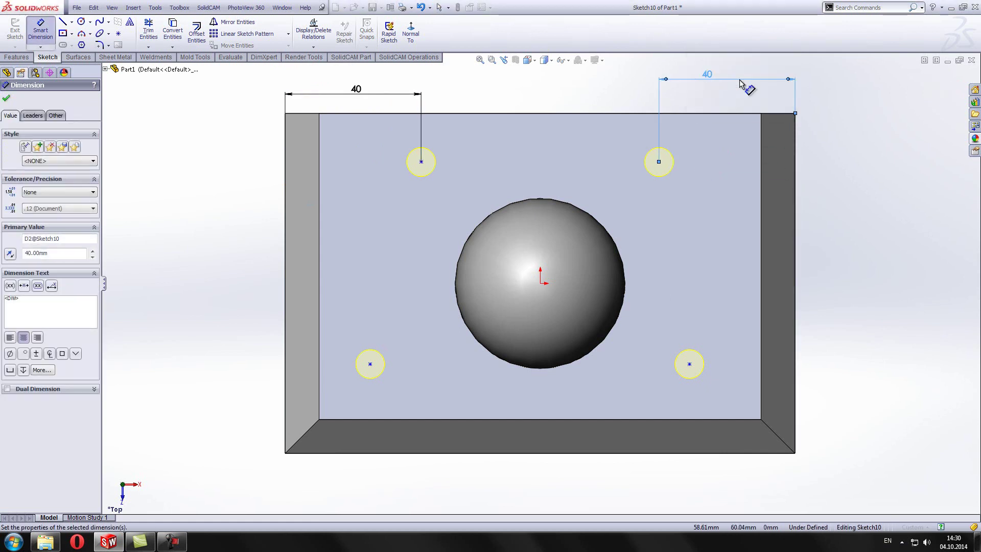
key("Escape")
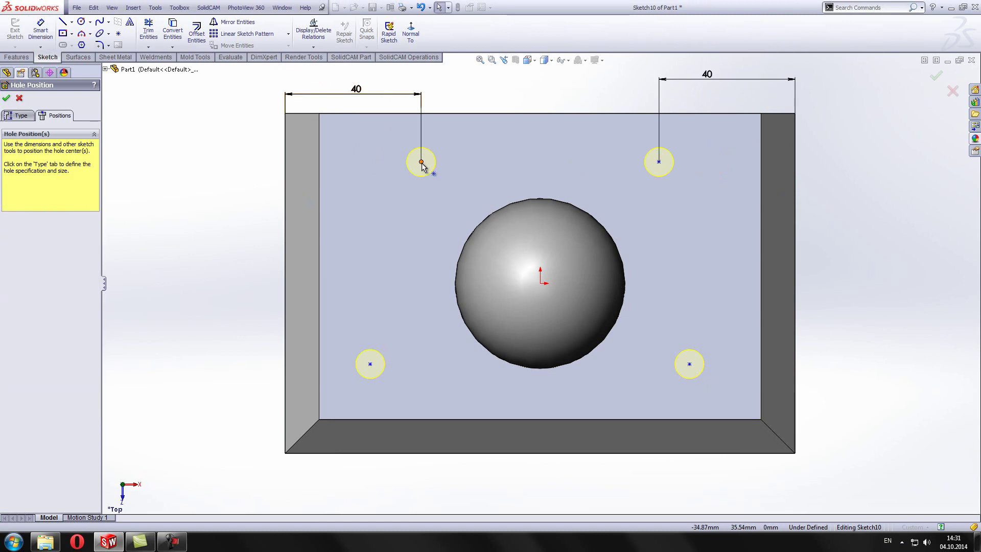
- Make the top holes horizontal and each left and right pair of holes vertical
left_click(421, 163)
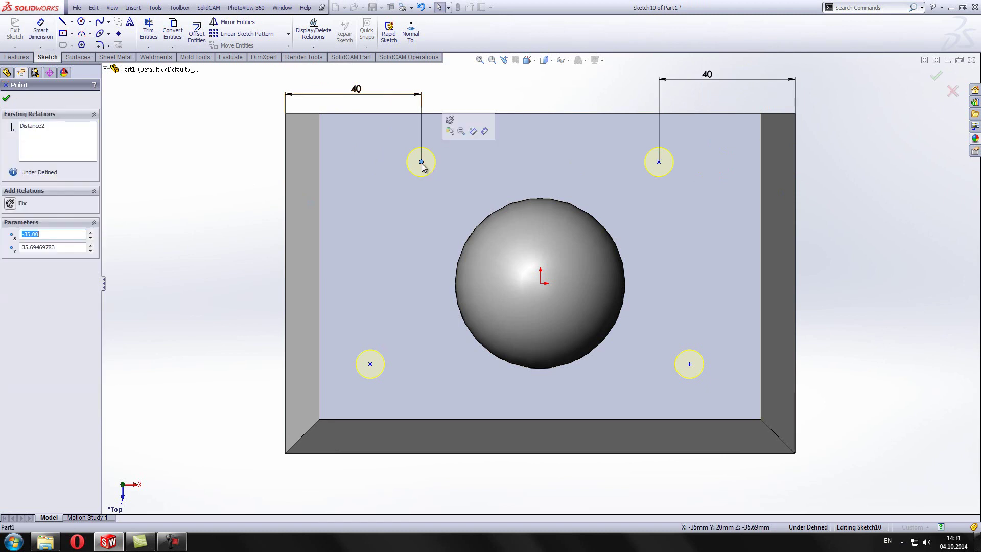
left_click(659, 162, "ctrl")
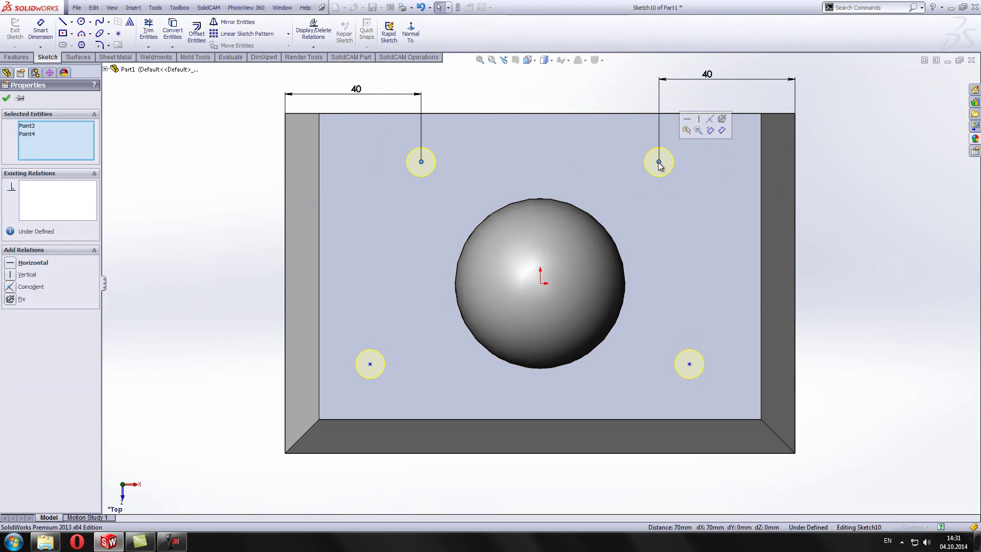
left_click(687, 120)
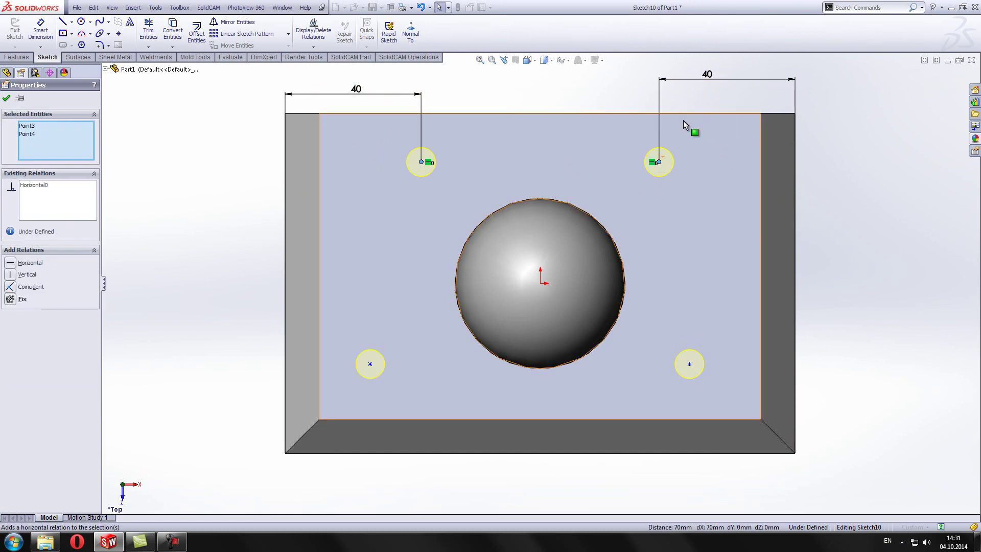
left_click(587, 94)
left_click(370, 364)
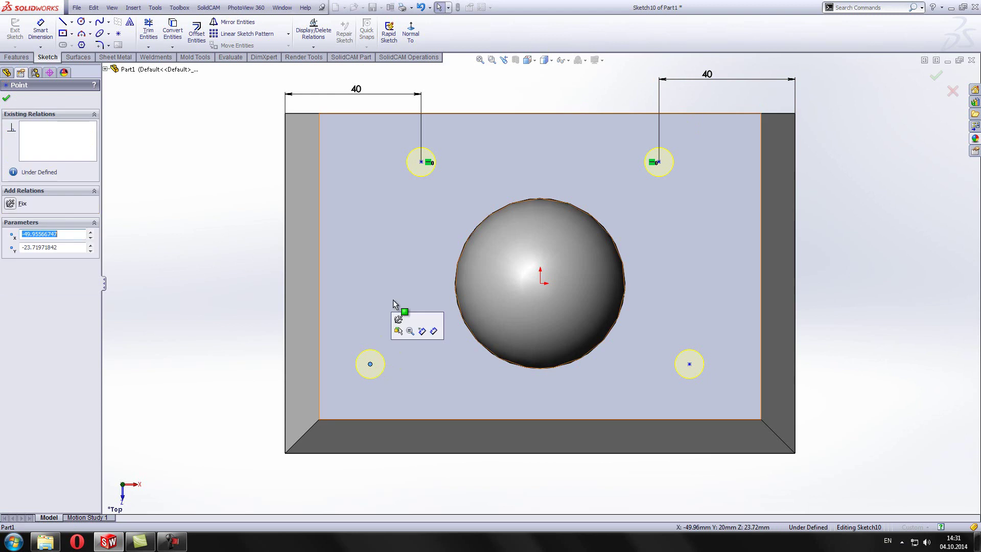
left_click(422, 163, "ctrl")
left_click(467, 124)
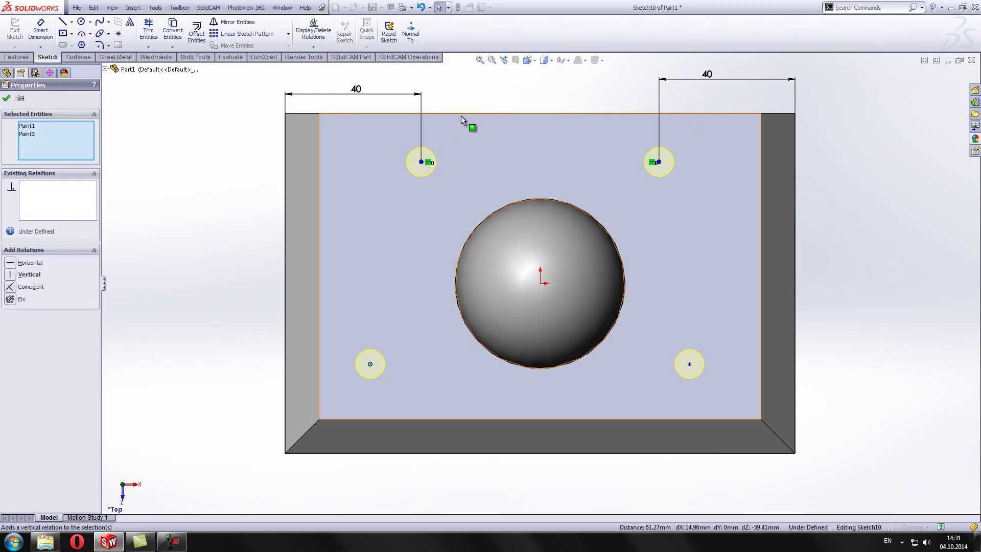
left_click(659, 162)
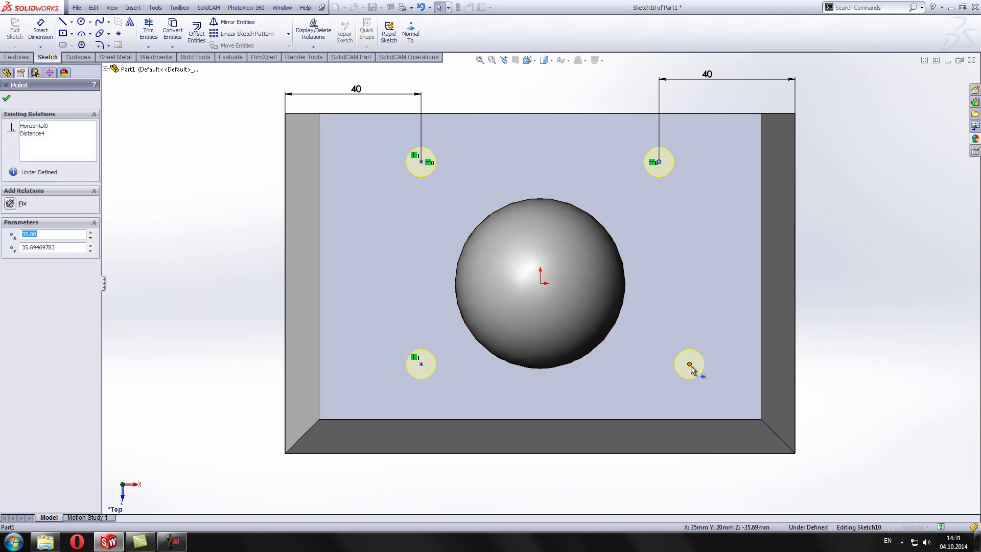
left_click(691, 364, "ctrl")
left_click(730, 322)
left_click(852, 281)
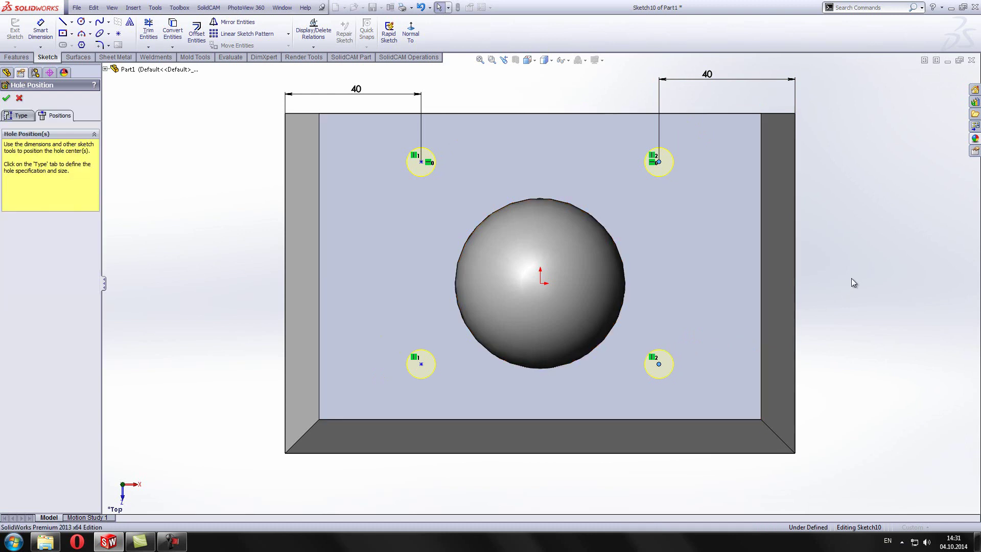
mouse_move(374, 306)
middle_mouse_down()
mouse_move(377, 256)
mouse_move(311, 274)
middle_mouse_up()
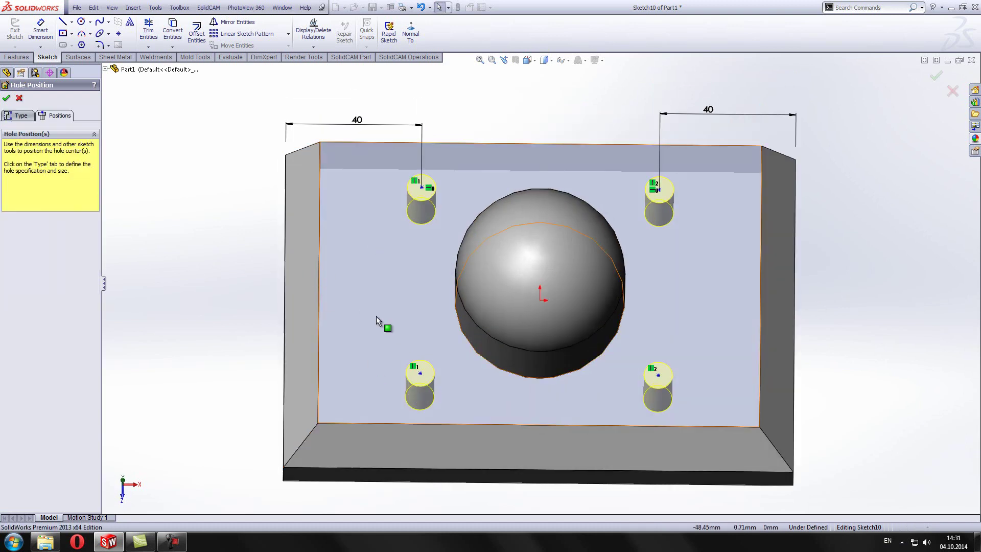
- Dimension the lower-left hole centre 30 mm above the plate's bottom edge
left_click(410, 30)
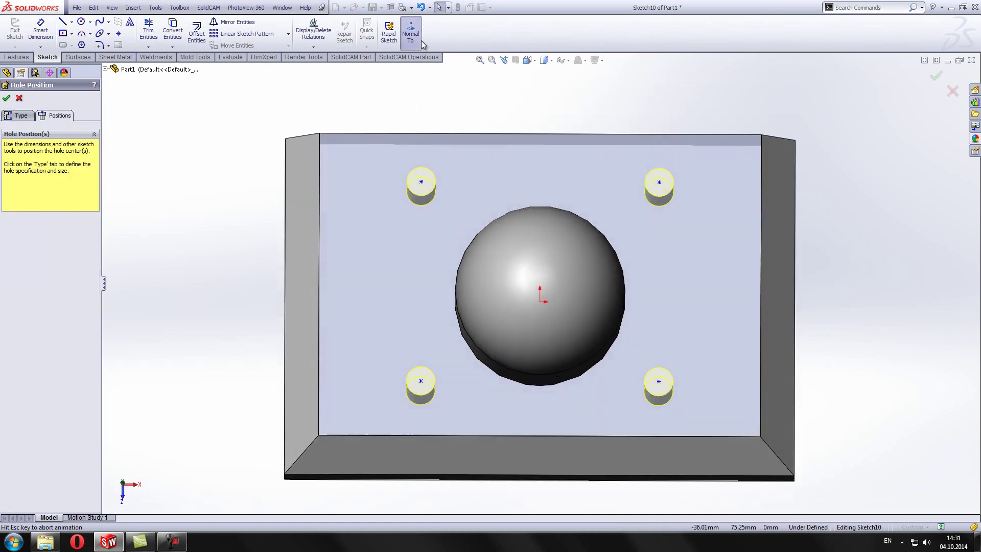
left_click(40, 31)
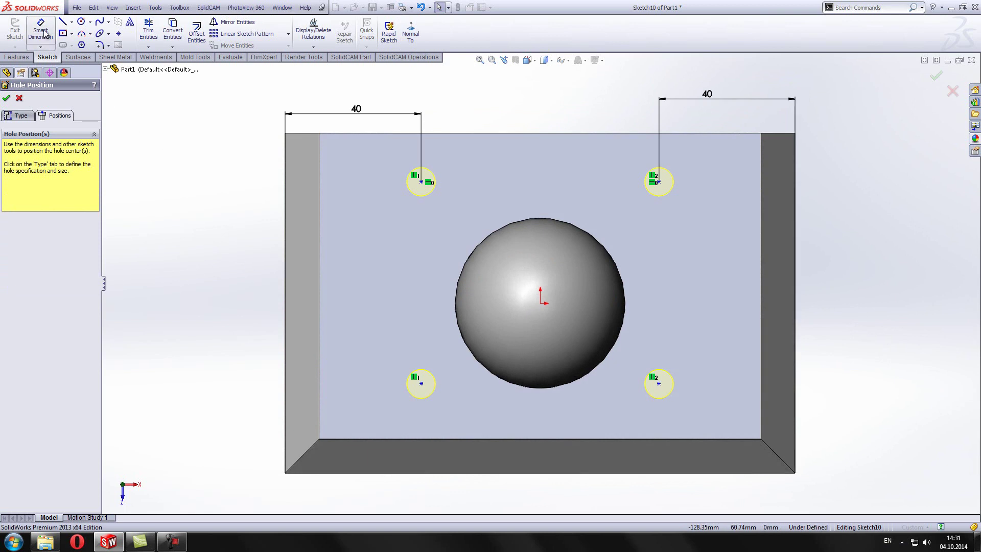
left_click(438, 473)
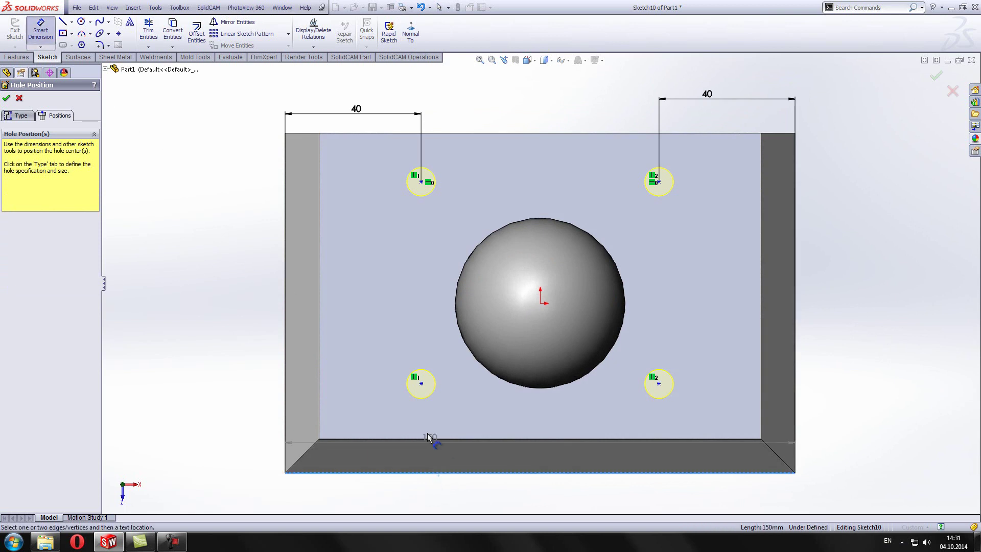
left_click(421, 383)
left_click(218, 376)
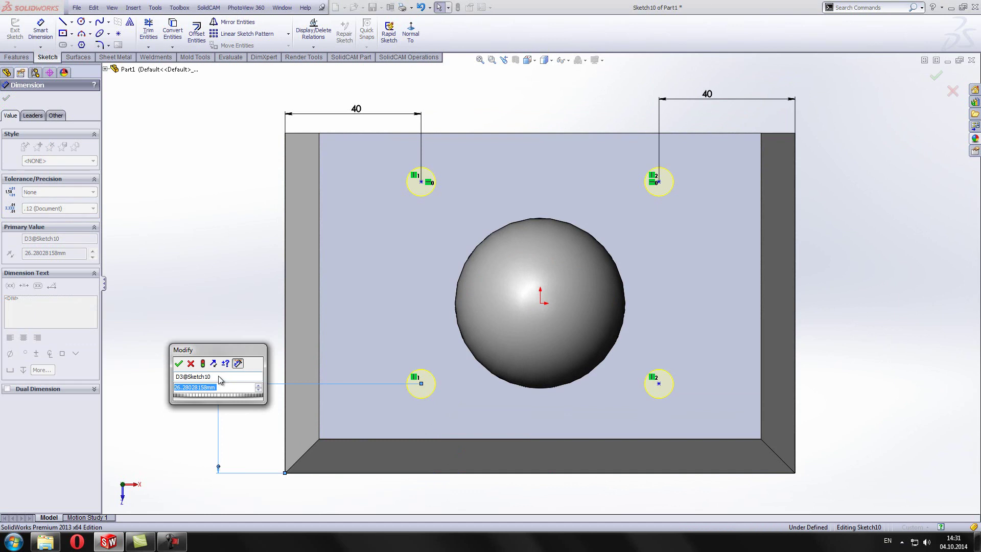
type("30")
key("Return")
- Space the left holes 55 mm apart and drag the lower-right hole level with the lower-left
left_click(422, 183)
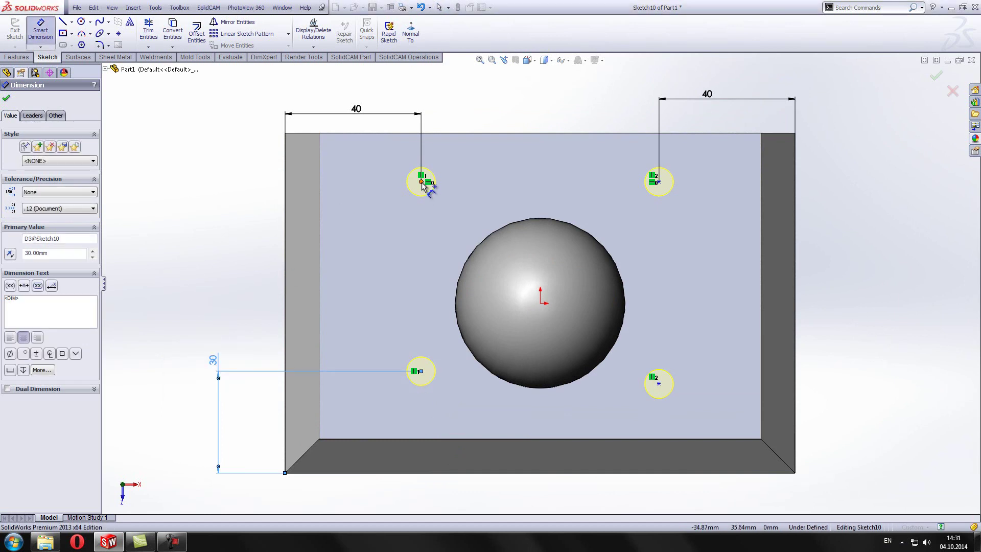
left_click(419, 373)
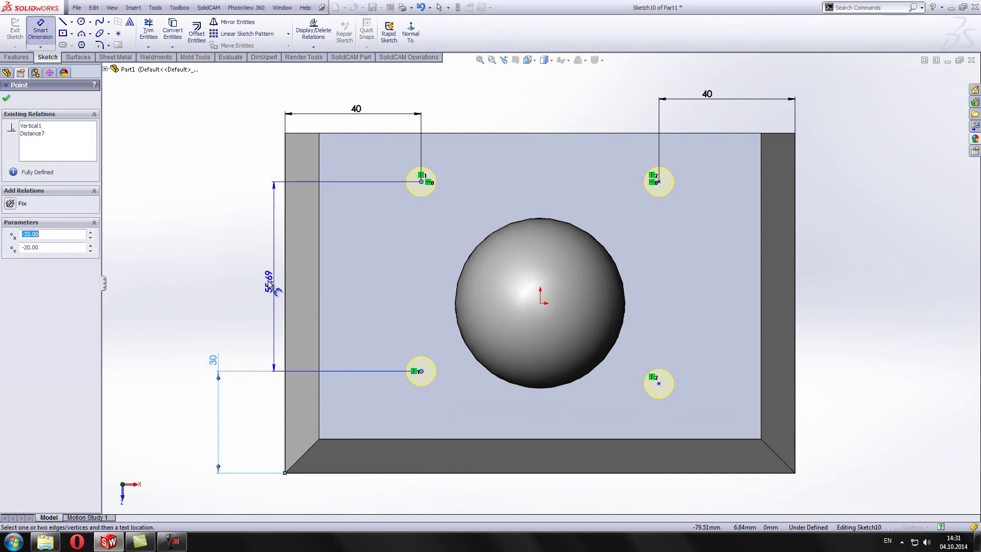
left_click(259, 277)
type("55")
key("Return")
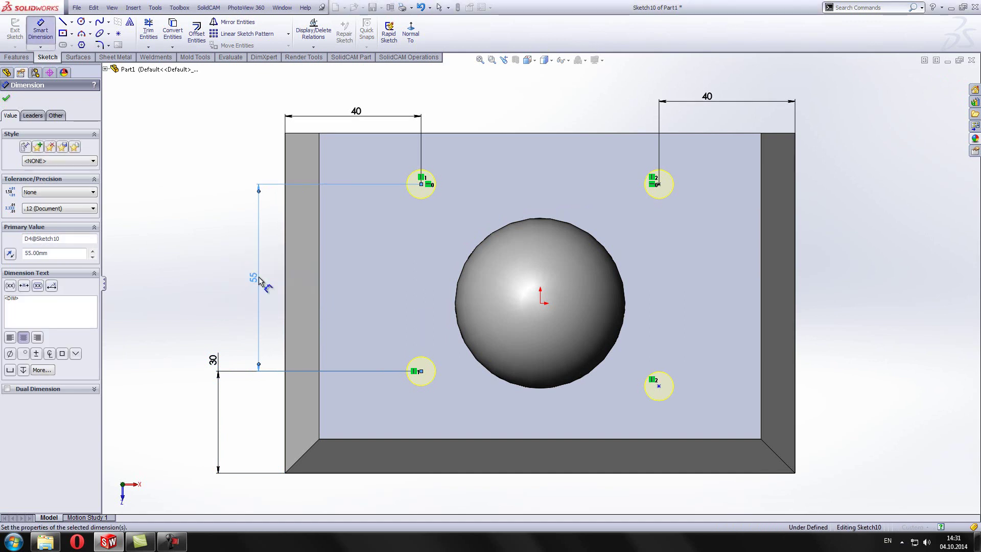
key("Escape")
left_click_drag(659, 386, 659, 371)
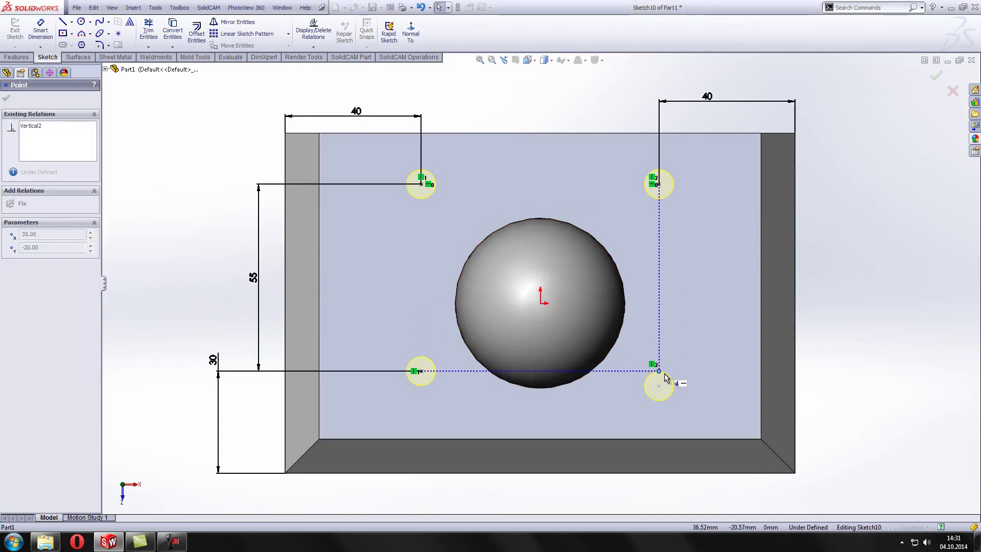
left_click(872, 335)
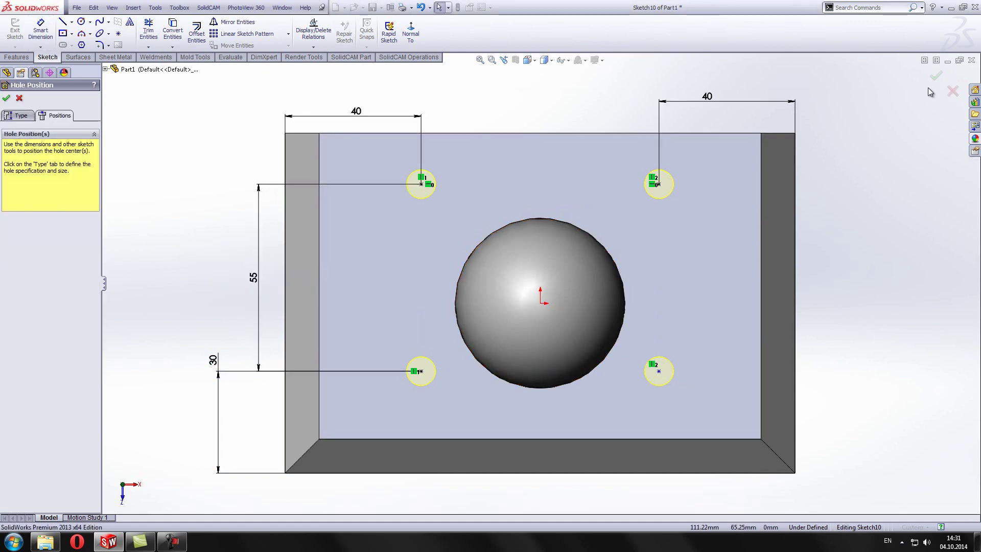
- Create the four M10 tapped holes and toggle View All Annotations to compare the thread display
key("Return")
mouse_move(678, 292)
middle_mouse_down()
mouse_move(662, 201)
mouse_move(628, 315)
mouse_move(635, 333)
middle_mouse_up()
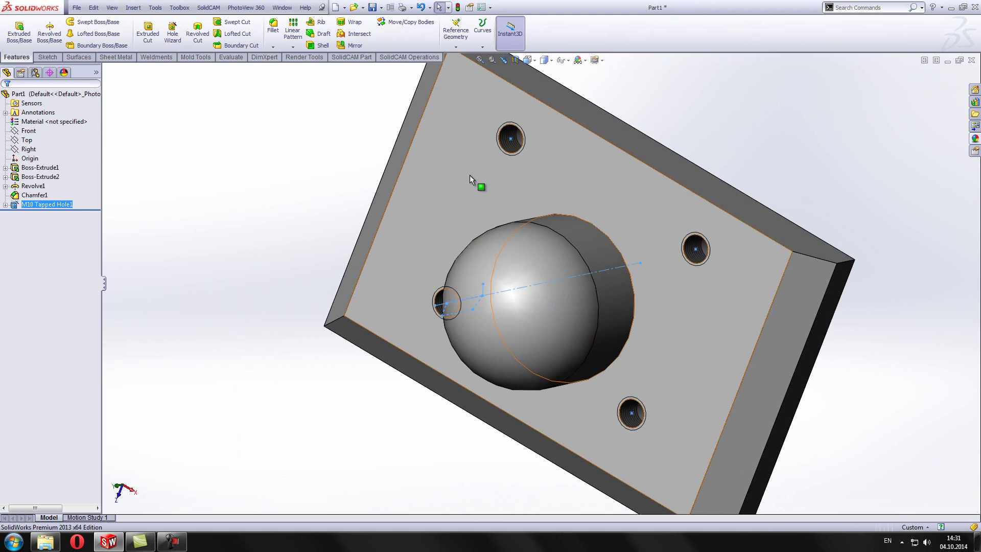
scroll(517, 155, "down", 5)
scroll(520, 184, "down", 3)
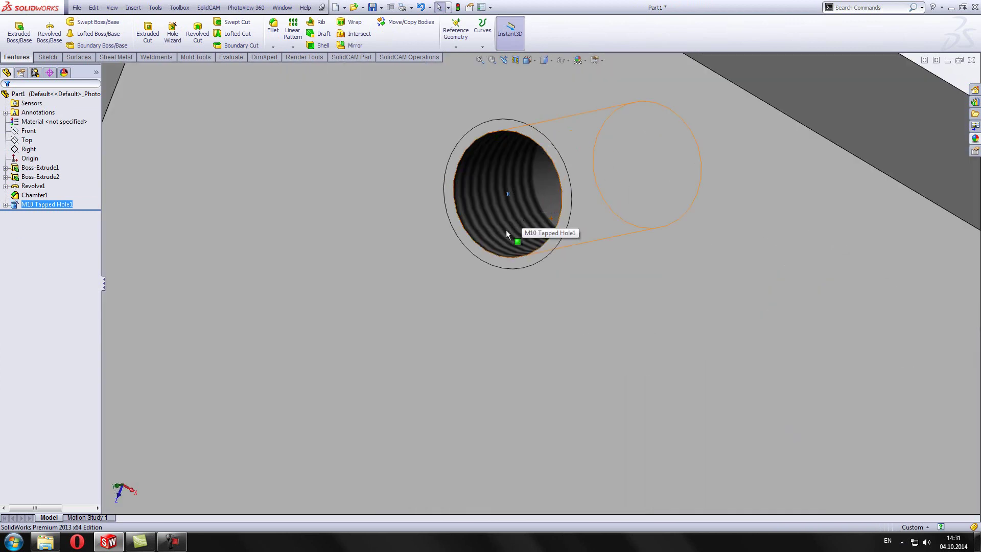
left_click(569, 60)
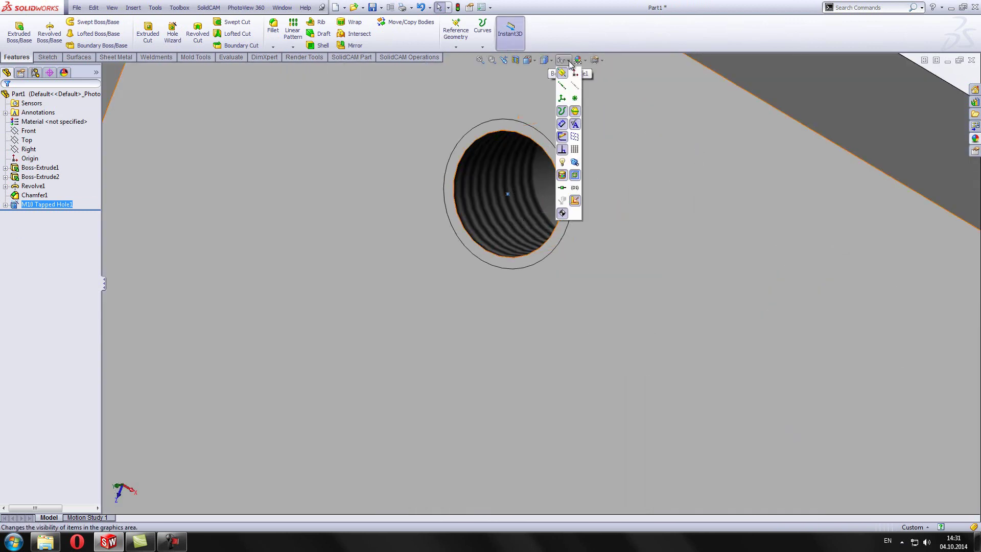
left_click(575, 124)
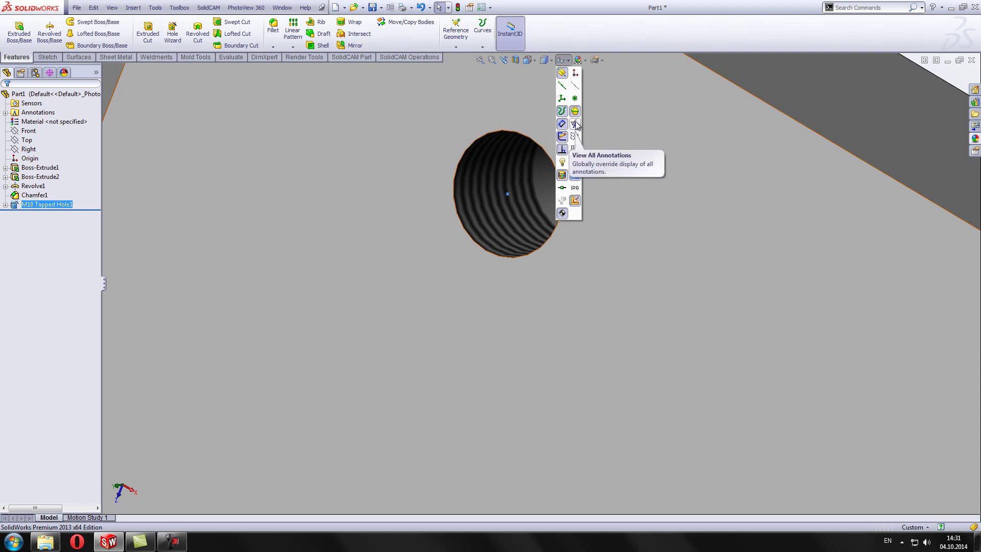
left_click(576, 124)
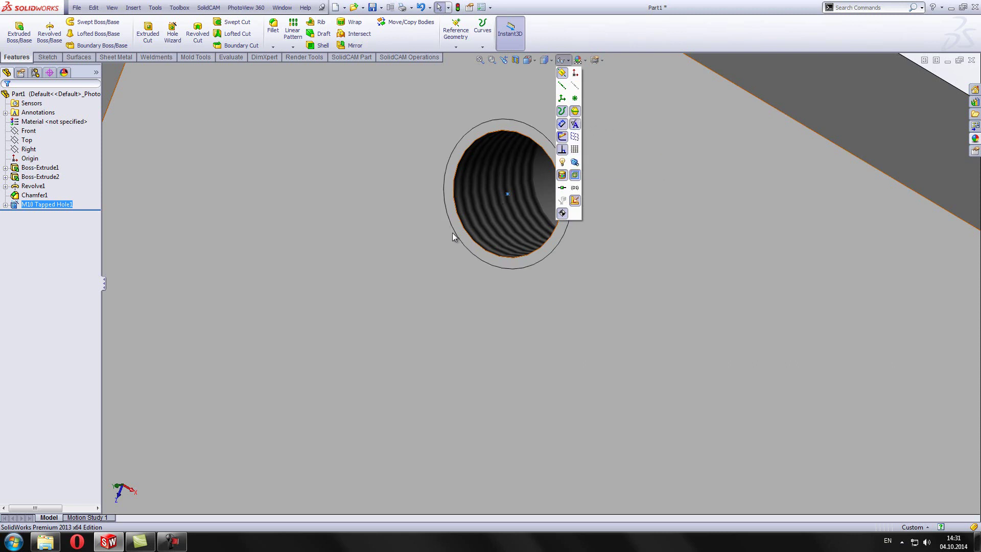
left_click(575, 124)
- Bring the thread circles back and view the plate's top face Normal To
key("f")
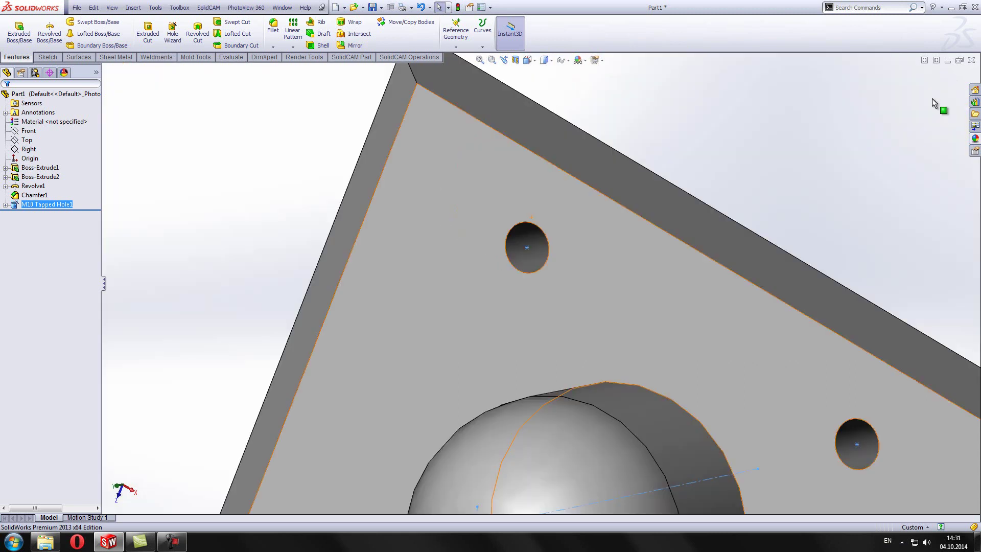
left_click(741, 189)
scroll(550, 219, "down", 5)
middle_click_drag(538, 268, 567, 99)
left_click(562, 59)
left_click(575, 124)
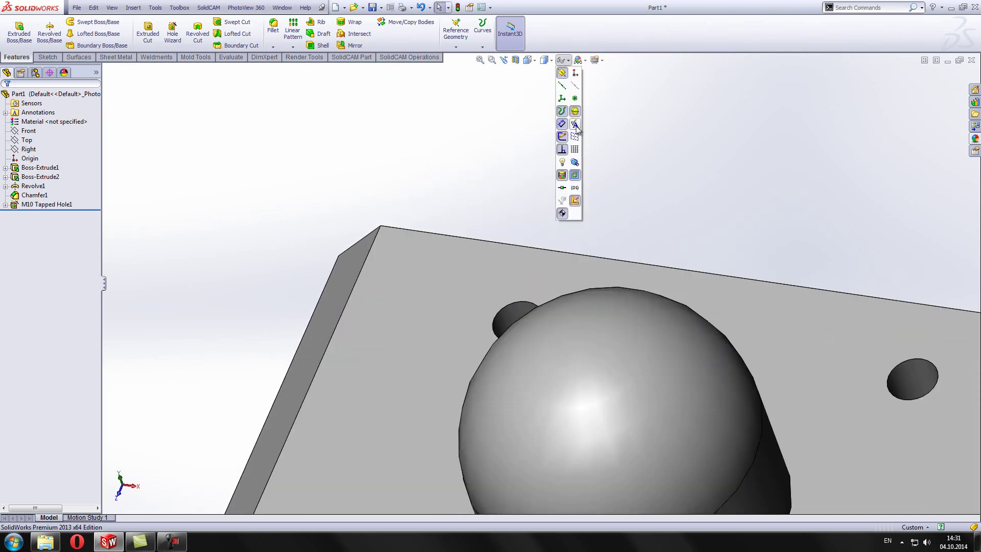
mouse_move(508, 209)
middle_mouse_down()
mouse_move(508, 265)
mouse_move(583, 258)
middle_mouse_up()
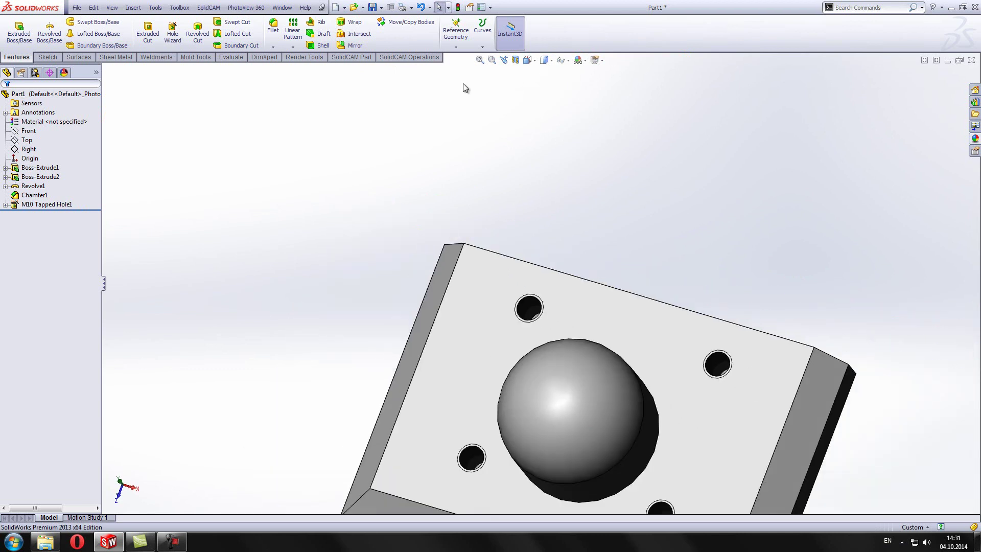
key("ctrl+8")
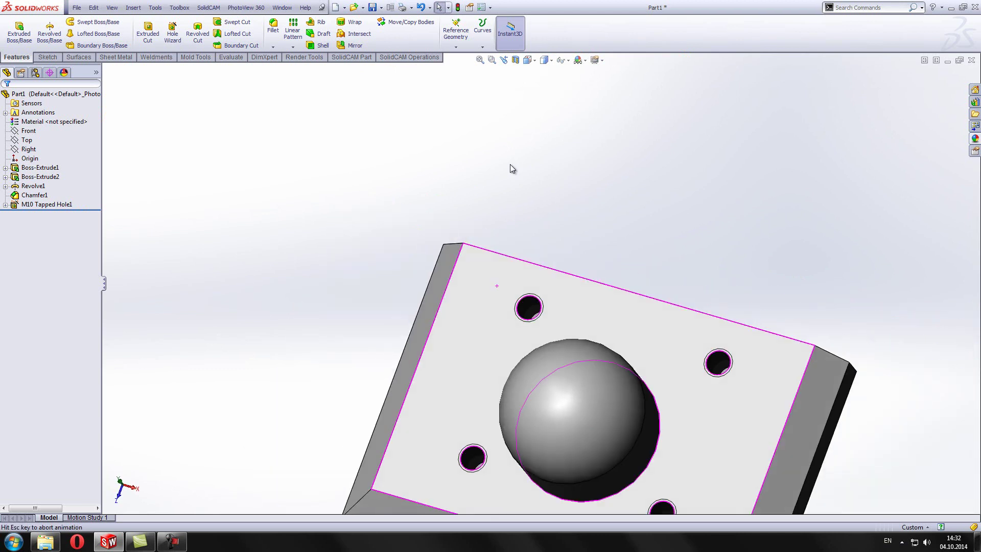
scroll(562, 322, "down", 3)
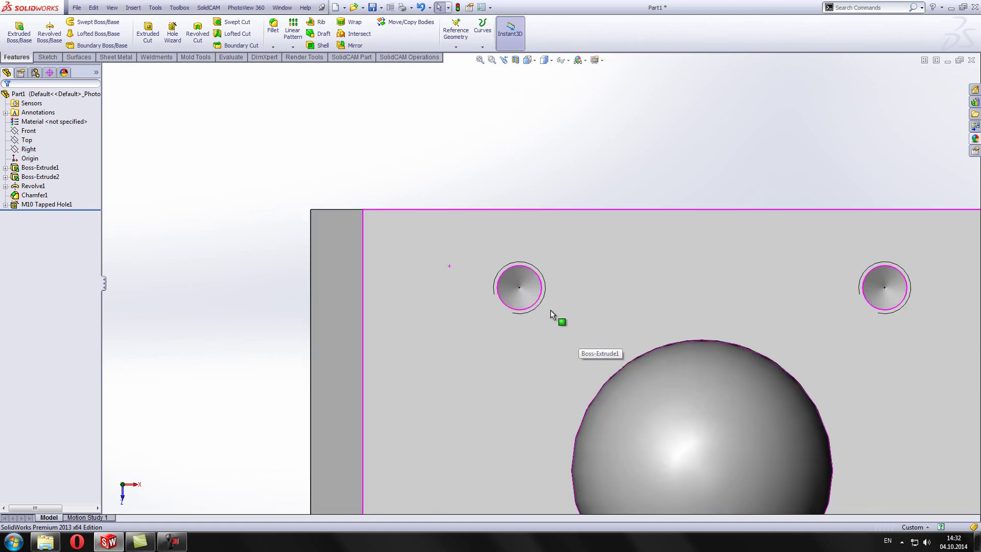
scroll(550, 310, "up", 3)
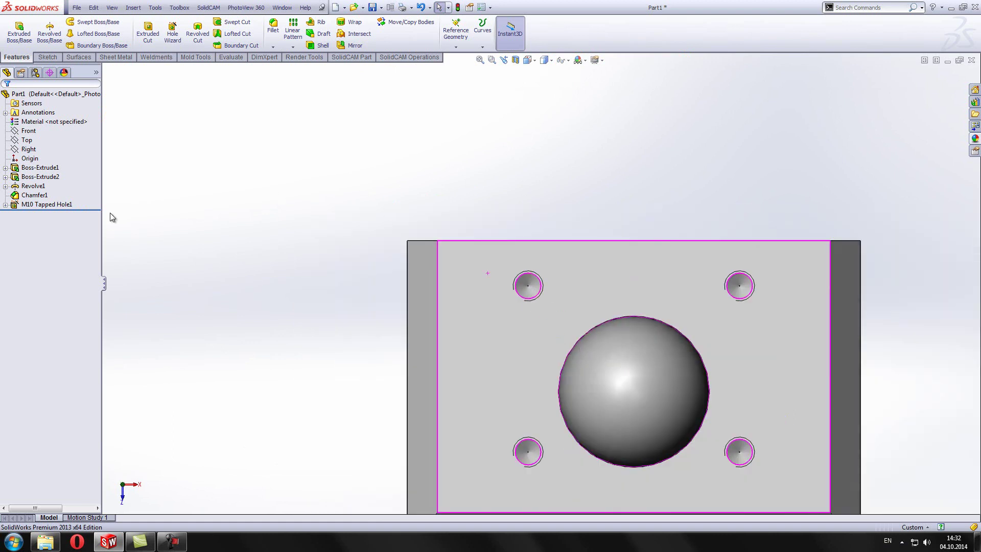
- Expand M10 Tapped Hole1 and inspect Sketch10's 40, 55 and 30 mm position dimensions
left_click(36, 206)
left_click(5, 205)
left_click(198, 186)
left_click(50, 214)
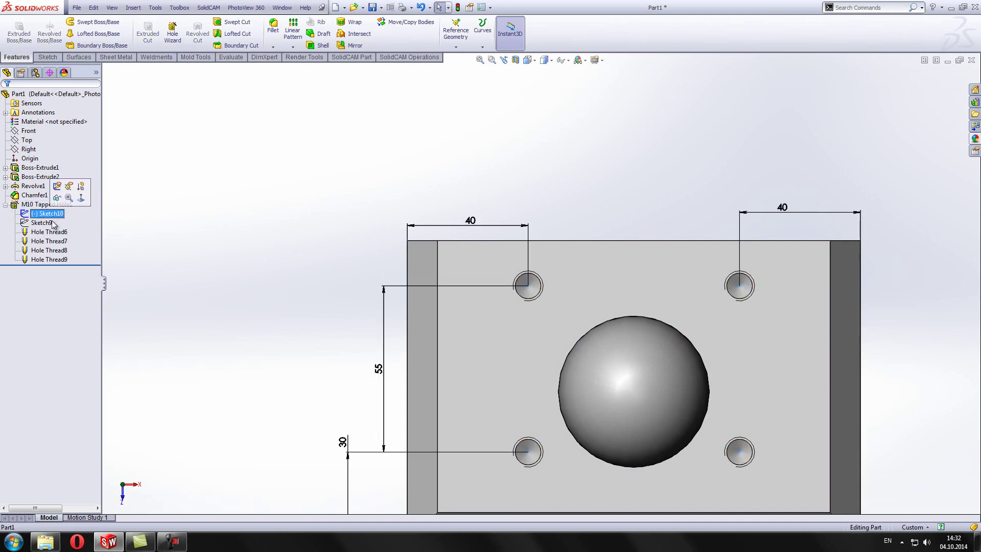
middle_click_drag(293, 307, 199, 261)
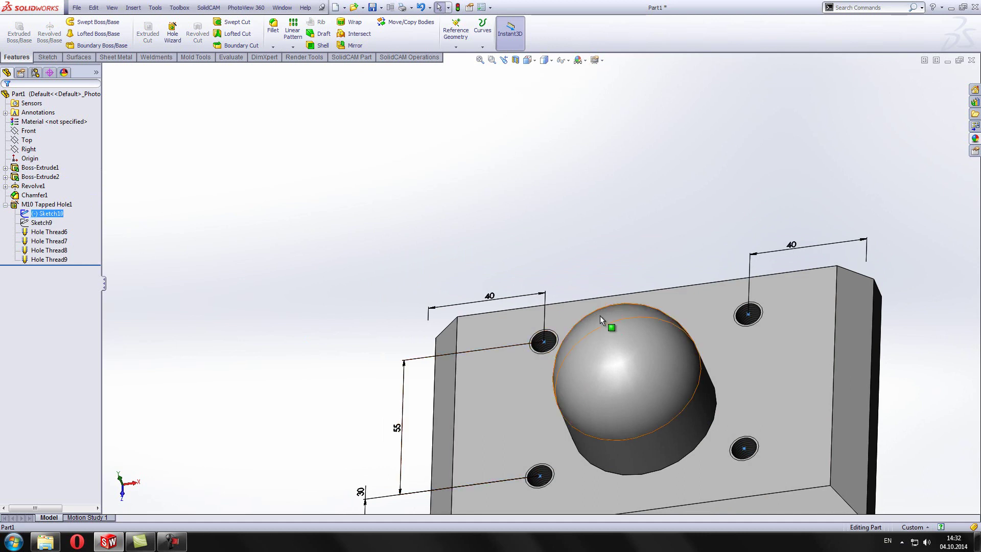
key("Escape")
- Inspect the Sketch9 hole profile on the part, then reselect Sketch10
left_click(41, 223)
middle_click_drag(358, 321, 320, 276)
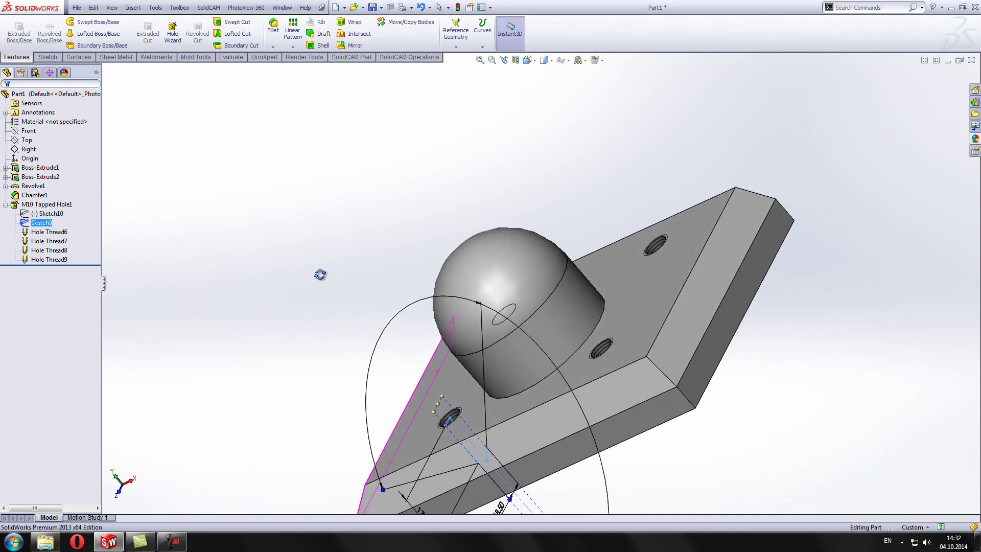
scroll(489, 439, "down", 3)
scroll(442, 406, "up", 3)
scroll(526, 410, "up", 3)
mouse_move(526, 410)
middle_mouse_down()
mouse_move(502, 334)
mouse_move(489, 387)
middle_mouse_up()
left_click(38, 225)
left_click(43, 213)
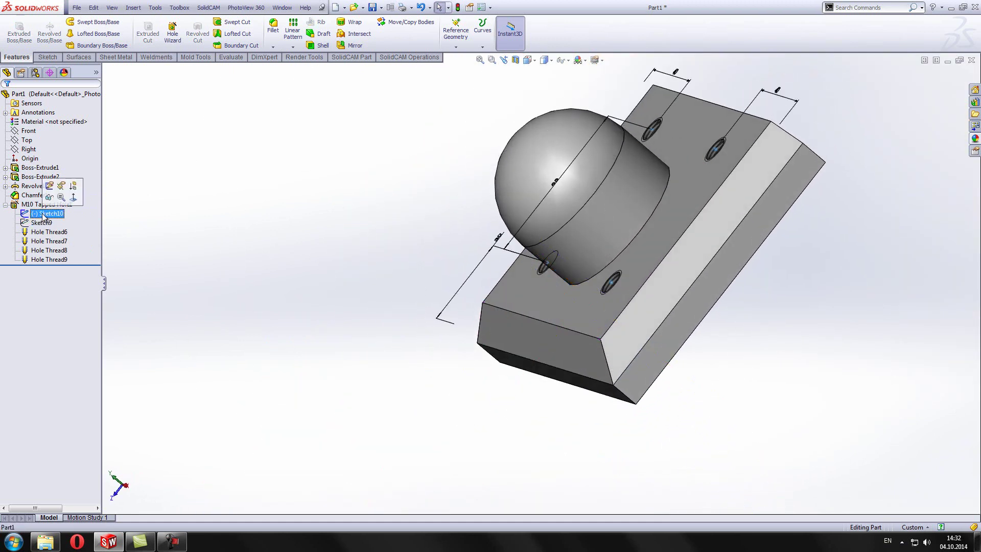
- Add four points to Sketch10: between the upper holes, on left and right sides, and below the dome
left_click(49, 187)
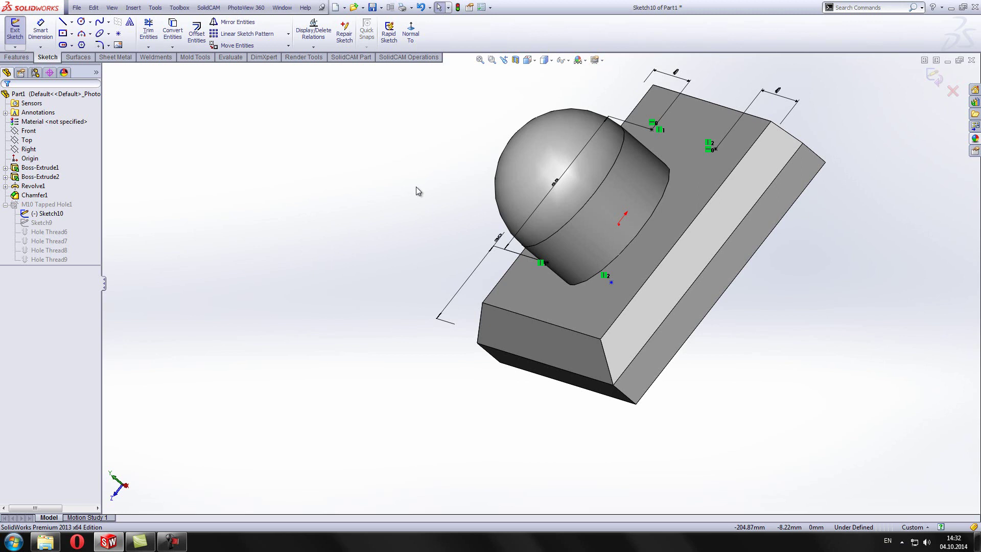
key("ctrl+8")
scroll(671, 275, "down", 4)
scroll(672, 275, "up", 2)
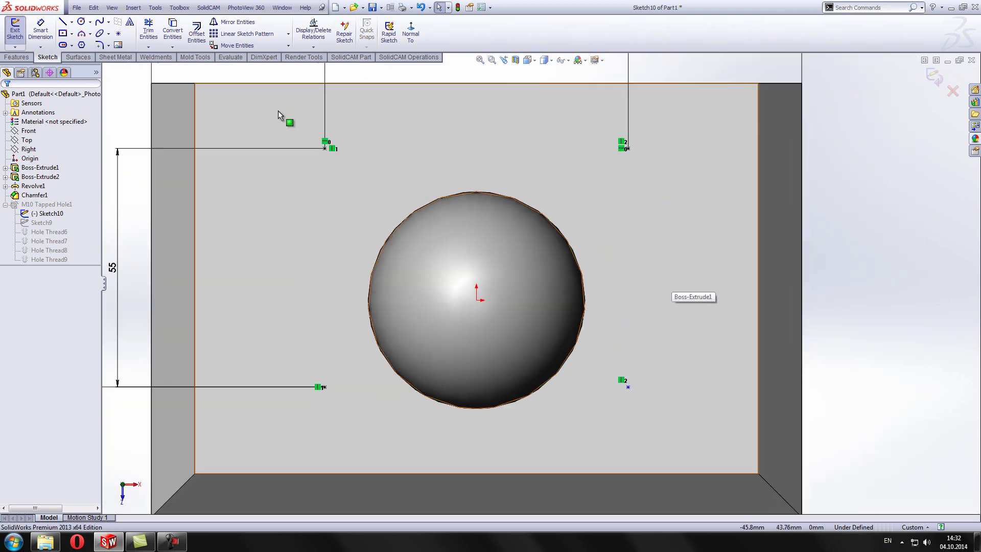
left_click(119, 35)
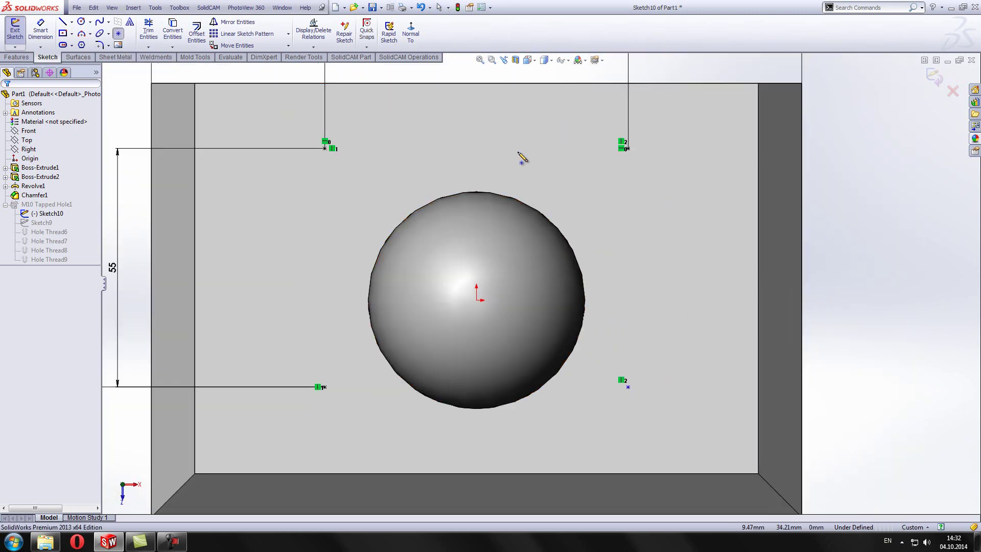
left_click(477, 143)
left_click(695, 273)
left_click(245, 283)
left_click(480, 451)
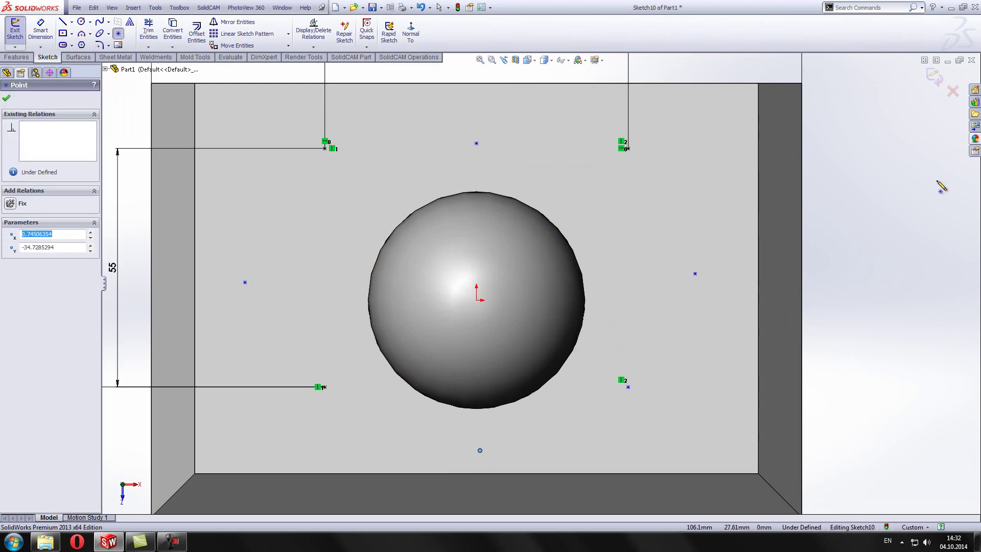
left_click(931, 87)
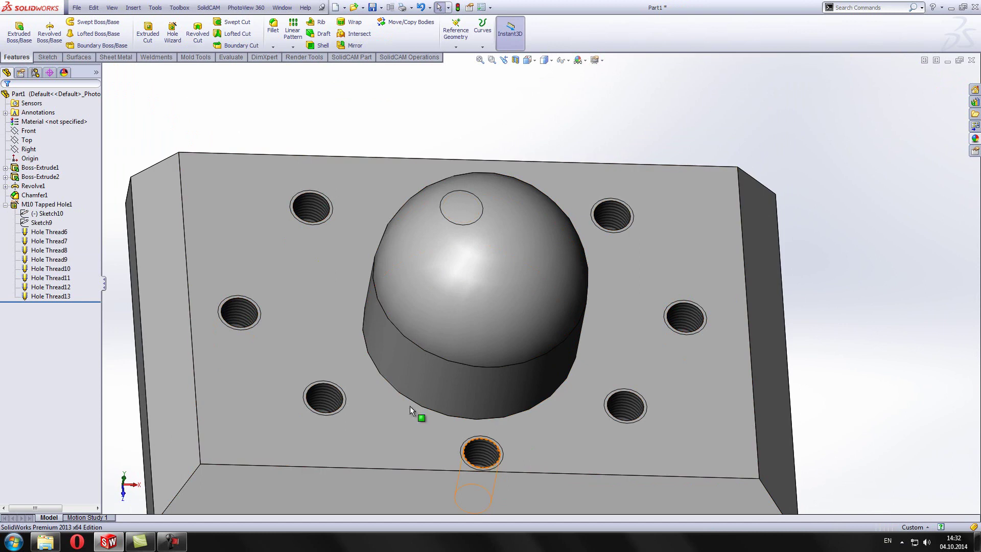
- Edit M10 Tapped Hole1 to add two more hole points on the top face
left_click(46, 204)
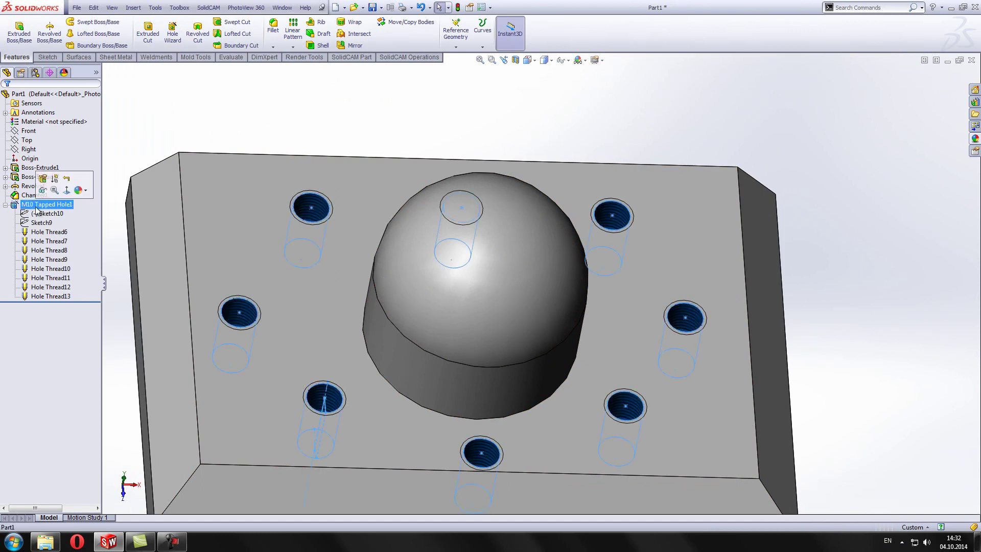
left_click(217, 148)
left_click(56, 204)
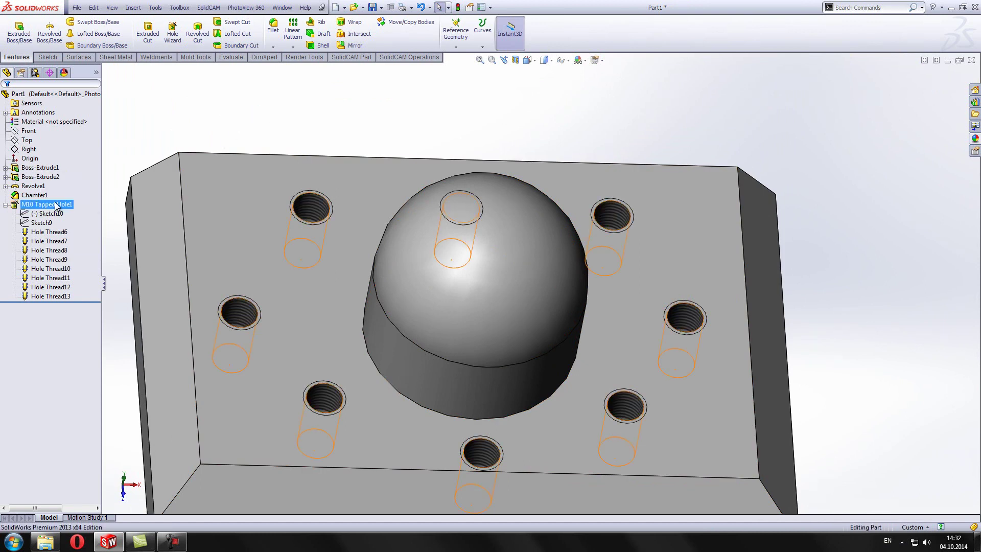
left_click(59, 206)
left_click(65, 185)
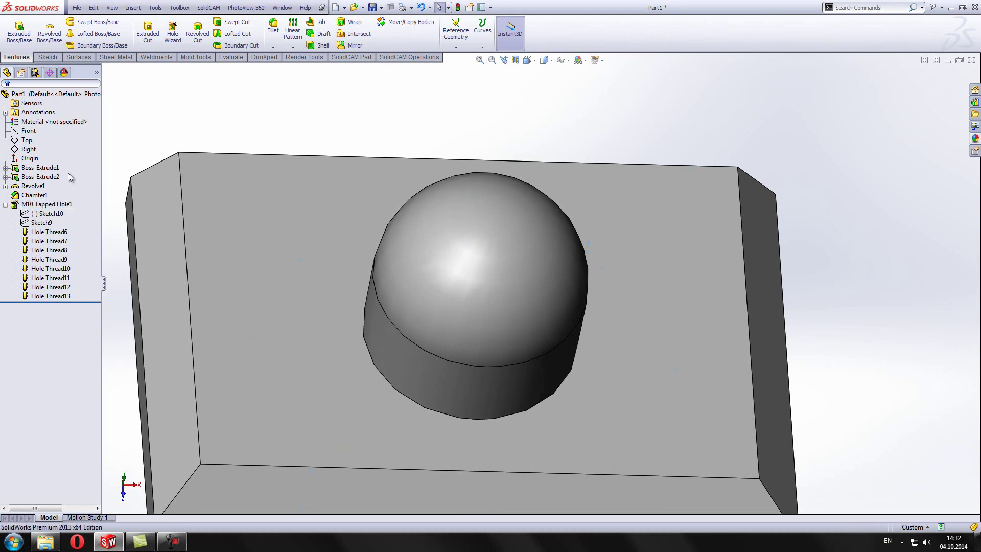
left_click(54, 116)
left_click(223, 261)
left_click(245, 226)
left_click(706, 219)
left_click(936, 75)
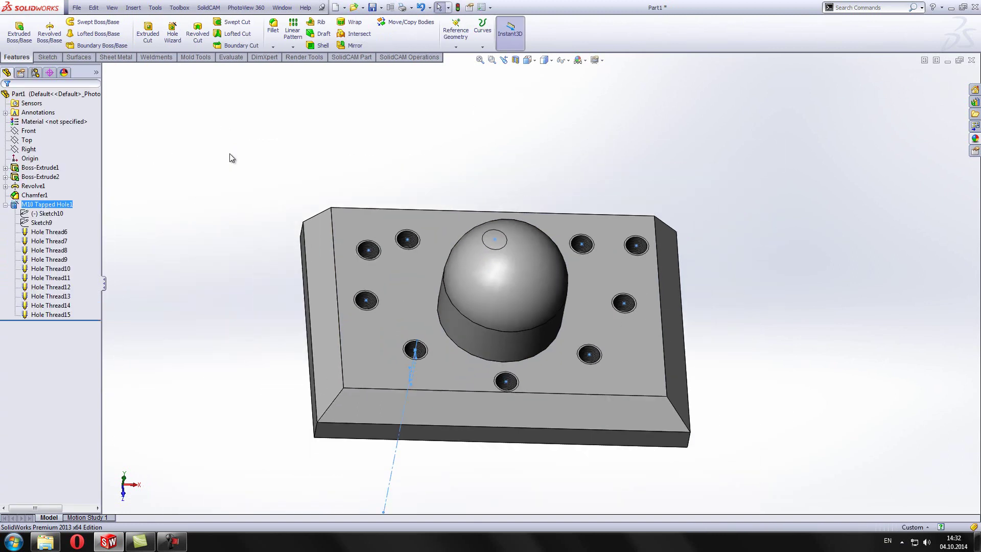
- Review the Sketch10 hole dimensions, then collapse the M10 Tapped Hole1 feature
left_click(46, 214)
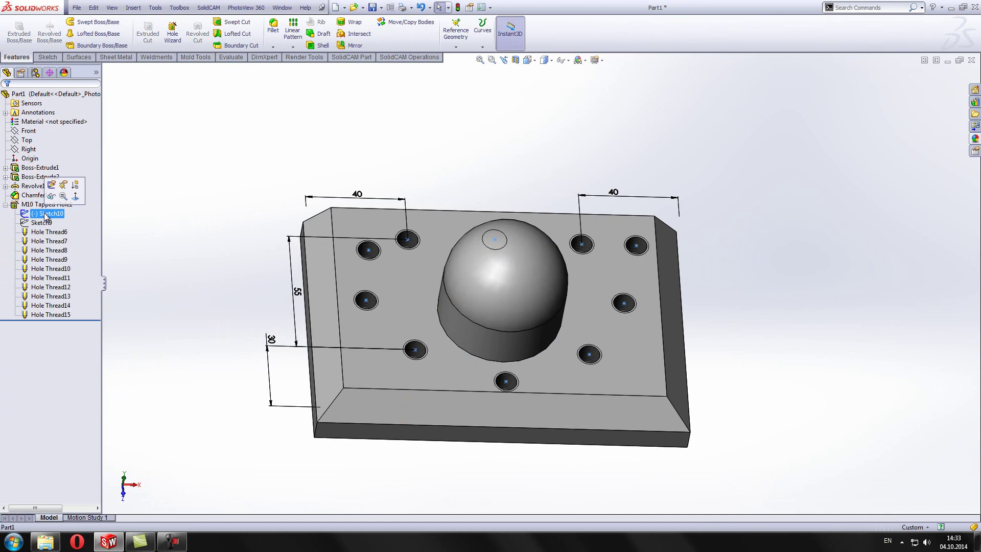
left_click(176, 187)
left_click(45, 214)
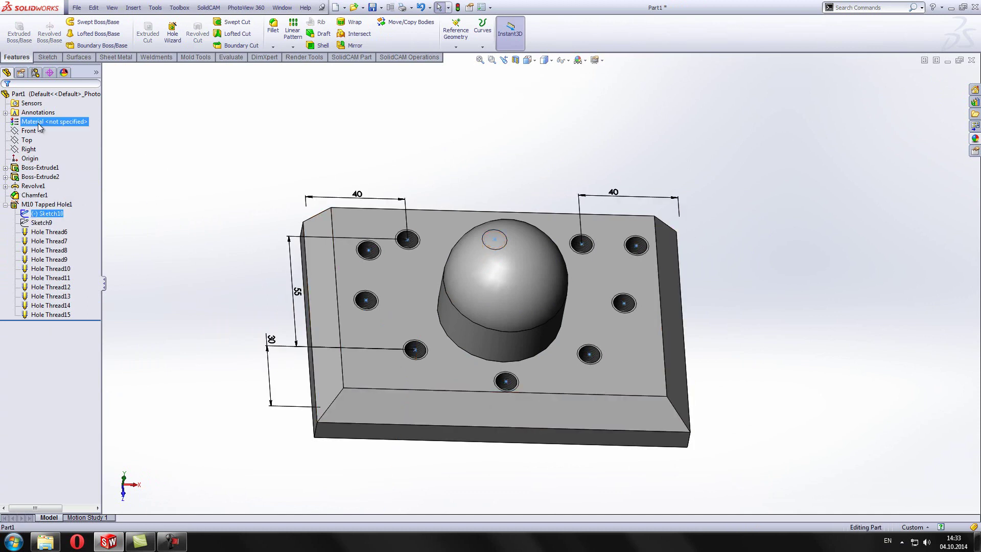
left_click(198, 195)
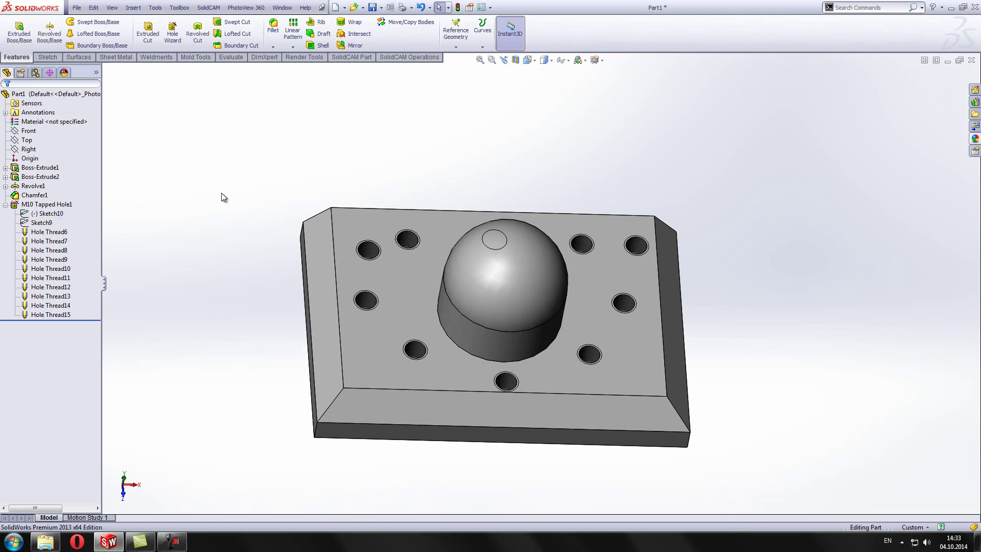
middle_click_drag(283, 189, 246, 183)
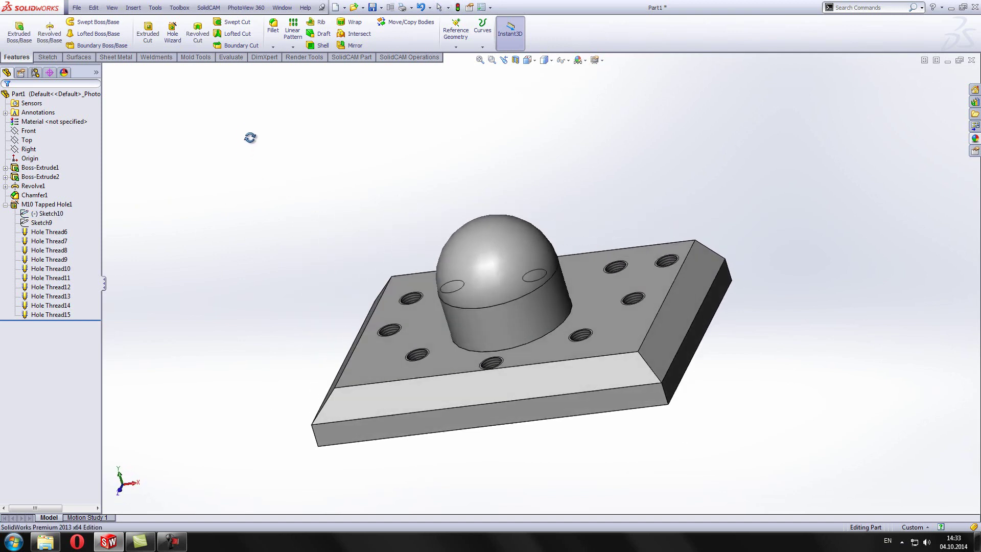
left_click(5, 204)
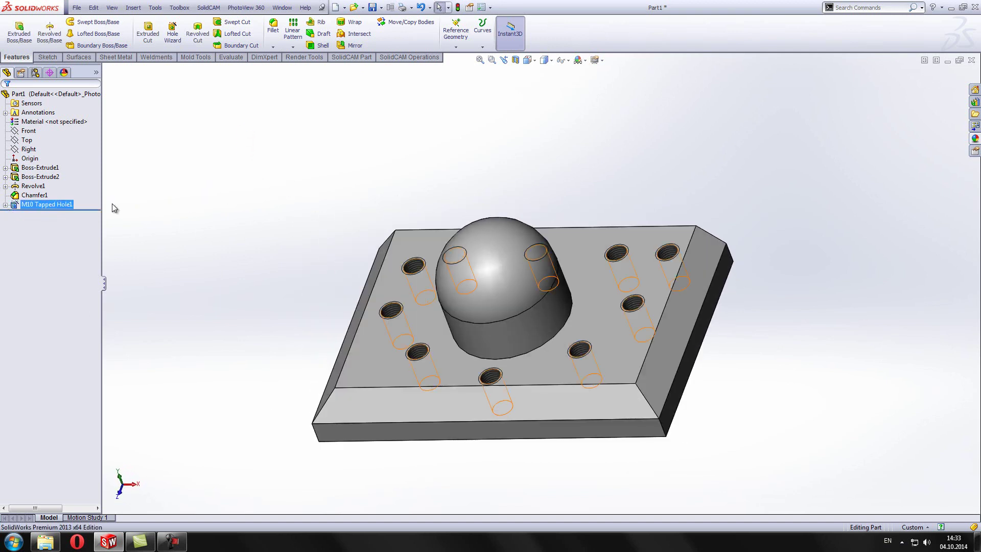
left_click(174, 35)
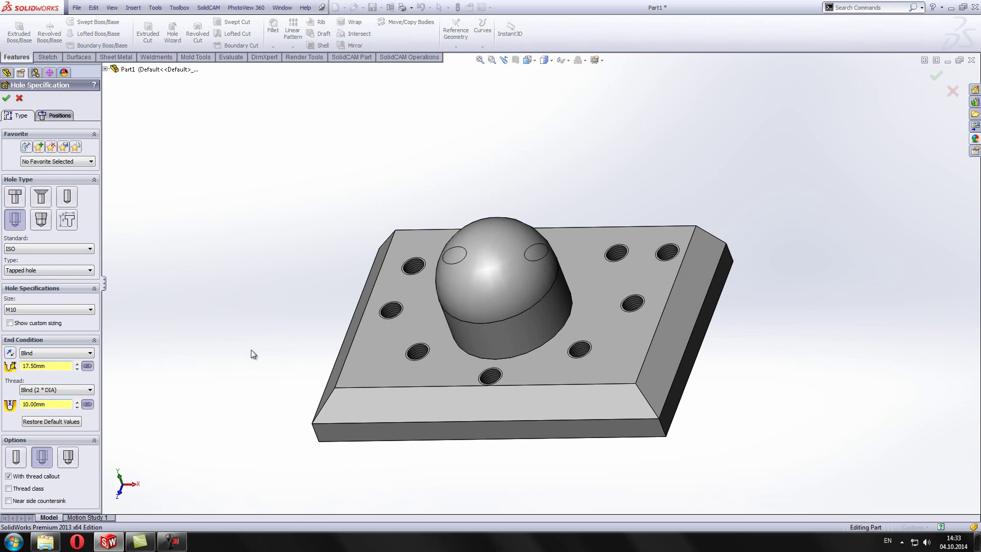
- Enable 3D Sketch hole placement for the new M10 hole and switch to Isometric view
left_click(66, 116)
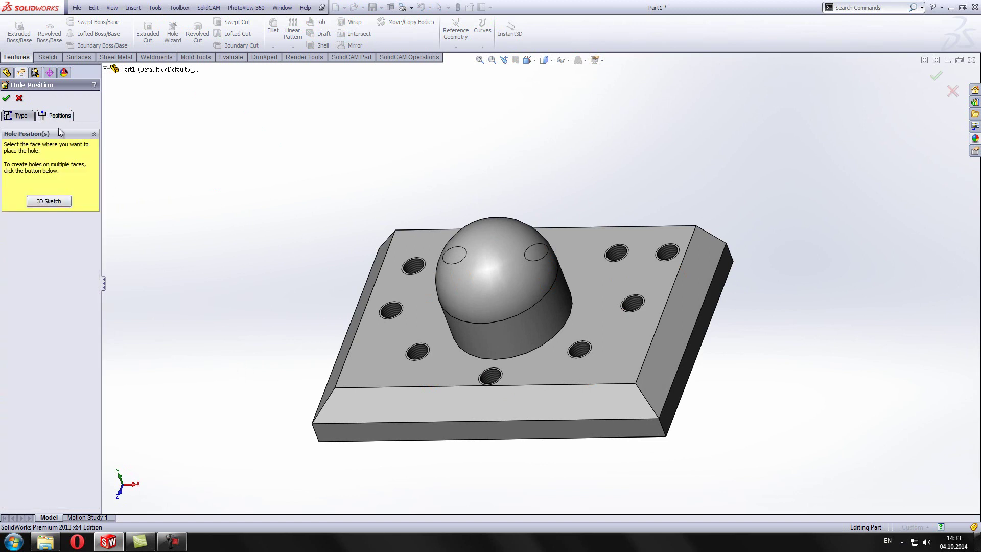
left_click(56, 201)
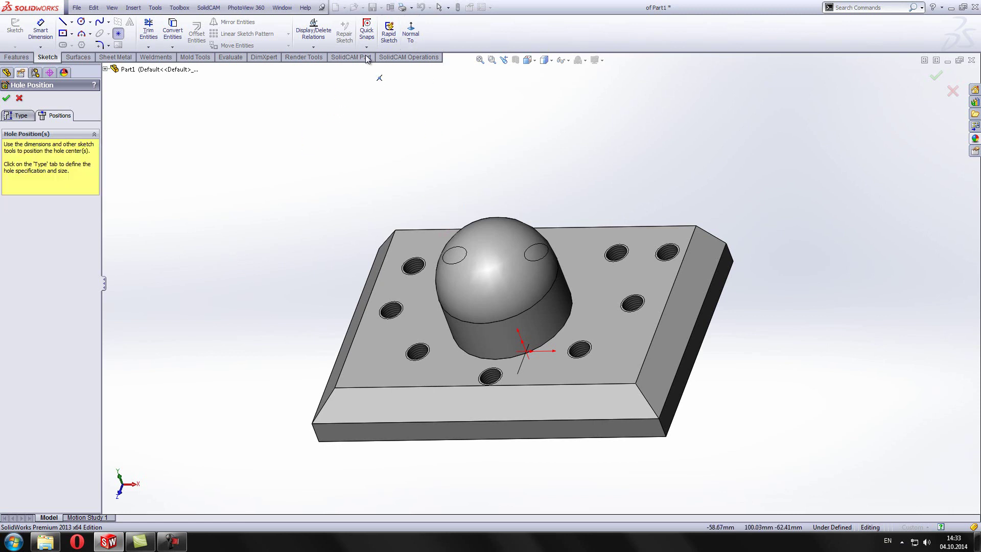
left_click(534, 60)
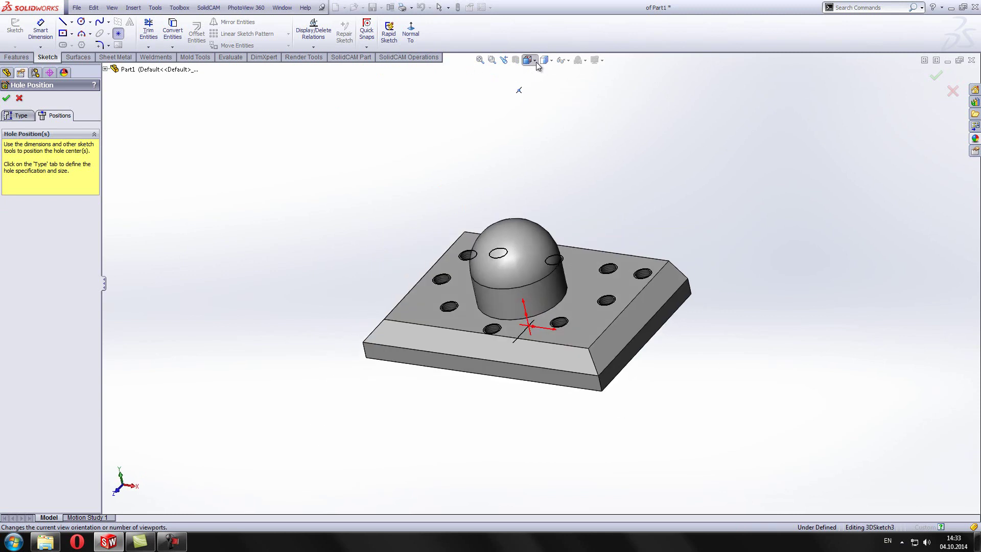
left_click(552, 124)
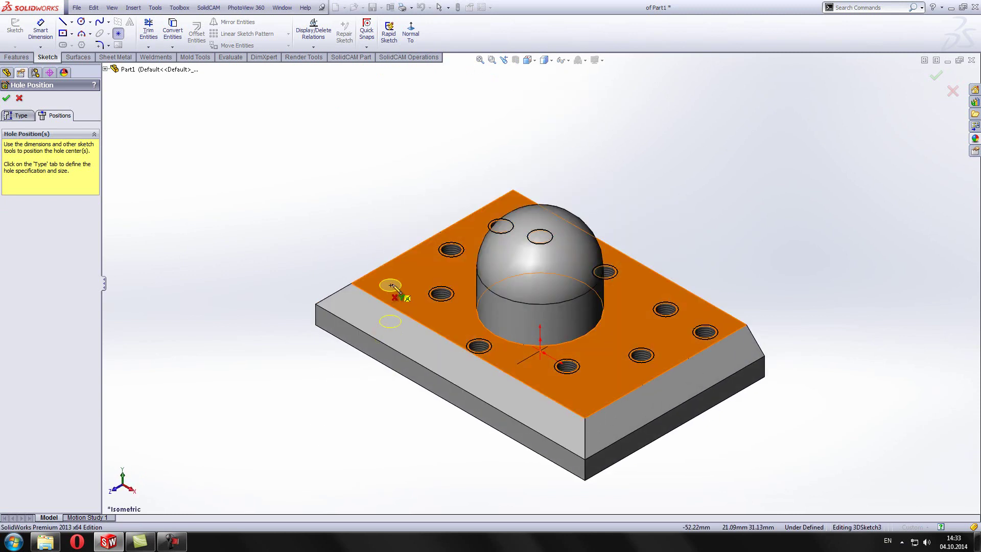
- Place M10 tapped hole points on the front, right and other side faces and dome, creating M10 Tapped Hole2
left_click(367, 313)
left_click(492, 387)
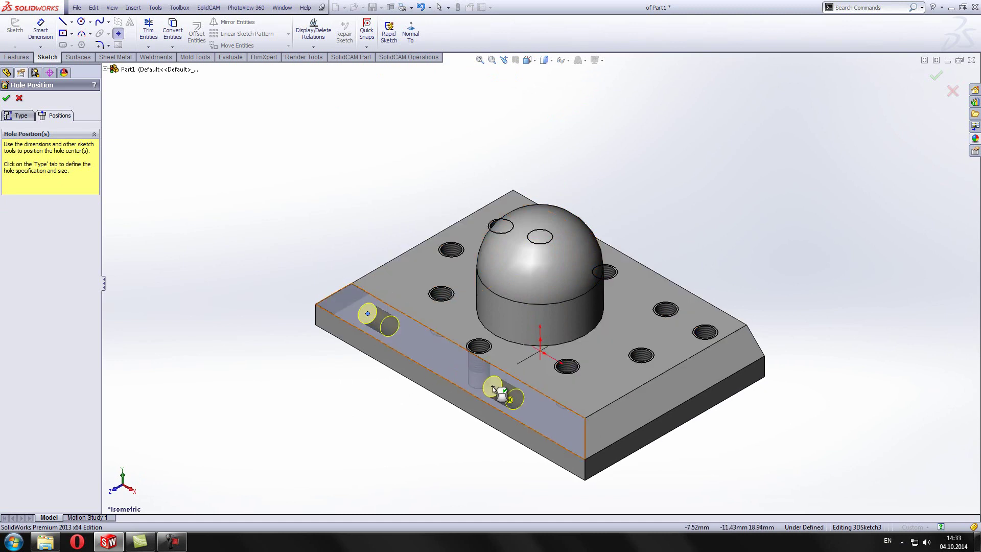
left_click(656, 402)
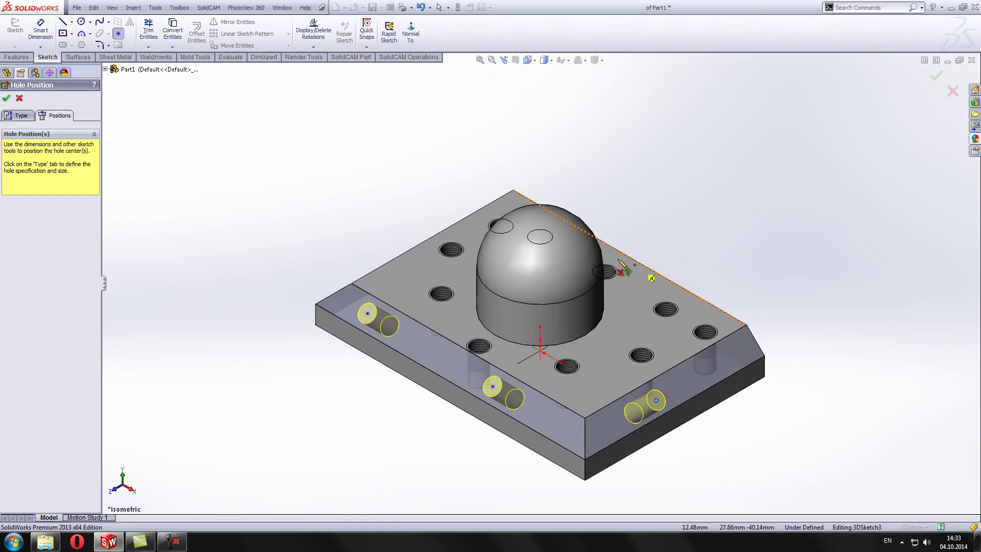
left_click(578, 251)
left_click(491, 260)
mouse_move(491, 260)
middle_mouse_down()
mouse_move(511, 291)
mouse_move(531, 256)
middle_mouse_up()
left_click(540, 240)
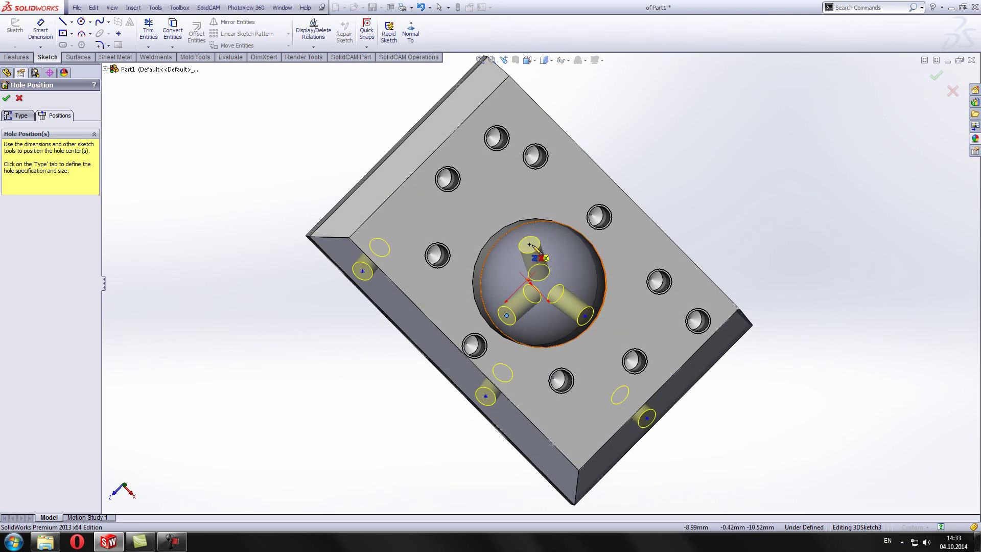
left_click(428, 131)
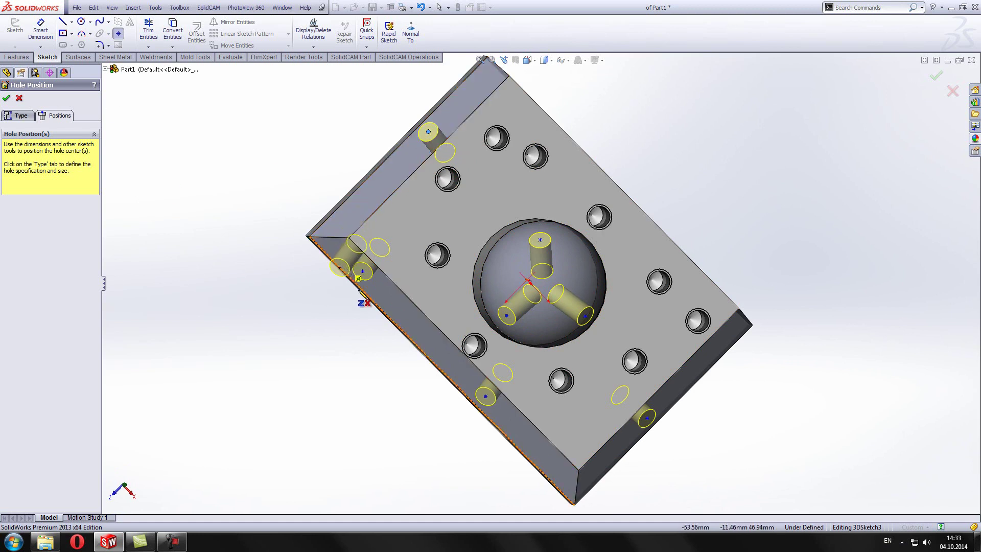
middle_click_drag(402, 240, 390, 113)
left_click(936, 77)
mouse_move(487, 286)
middle_mouse_down()
mouse_move(449, 273)
mouse_move(400, 281)
mouse_move(536, 260)
mouse_move(661, 400)
mouse_move(669, 438)
mouse_move(493, 400)
middle_mouse_up()
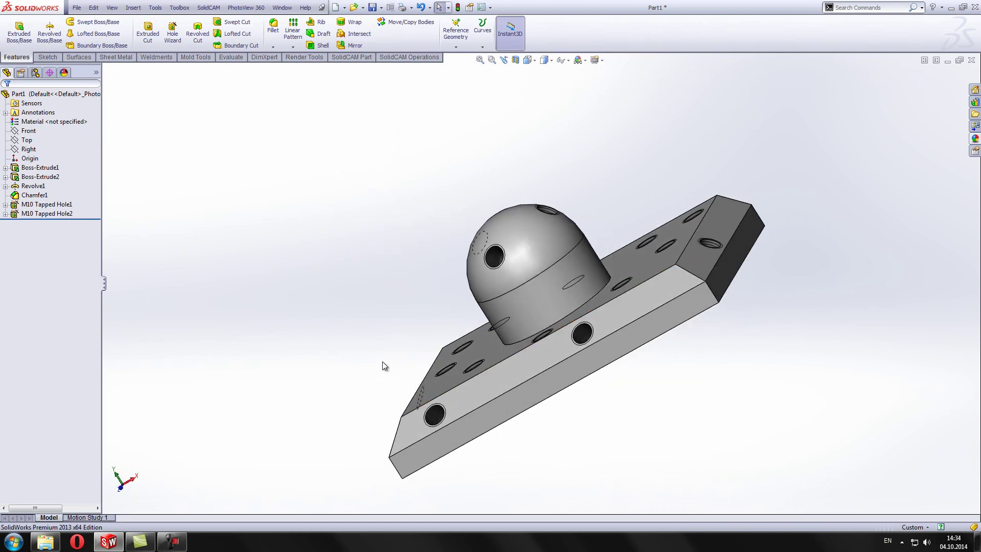
- Add a Ø6 Through All dowel hole at one point on the plate's top face
key("ctrl+8")
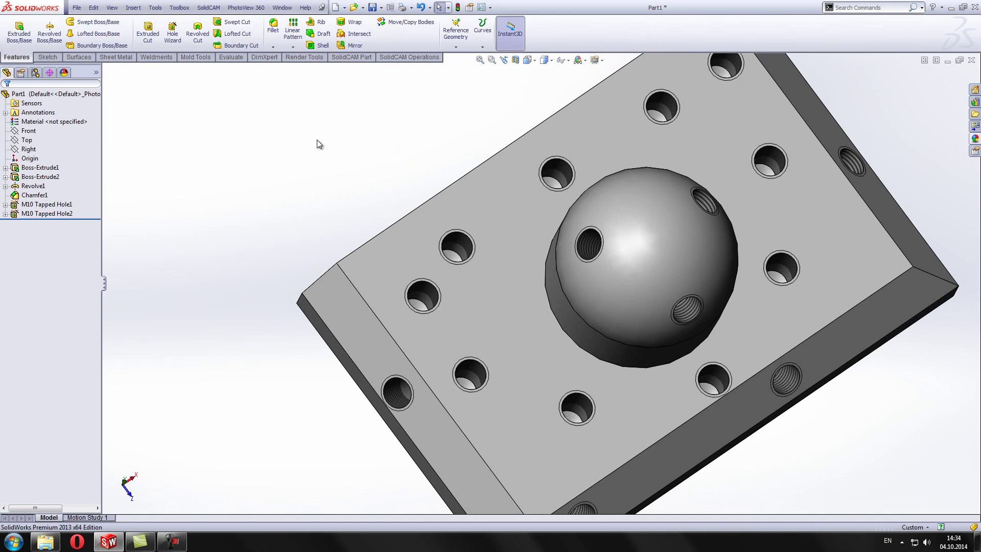
left_click(174, 35)
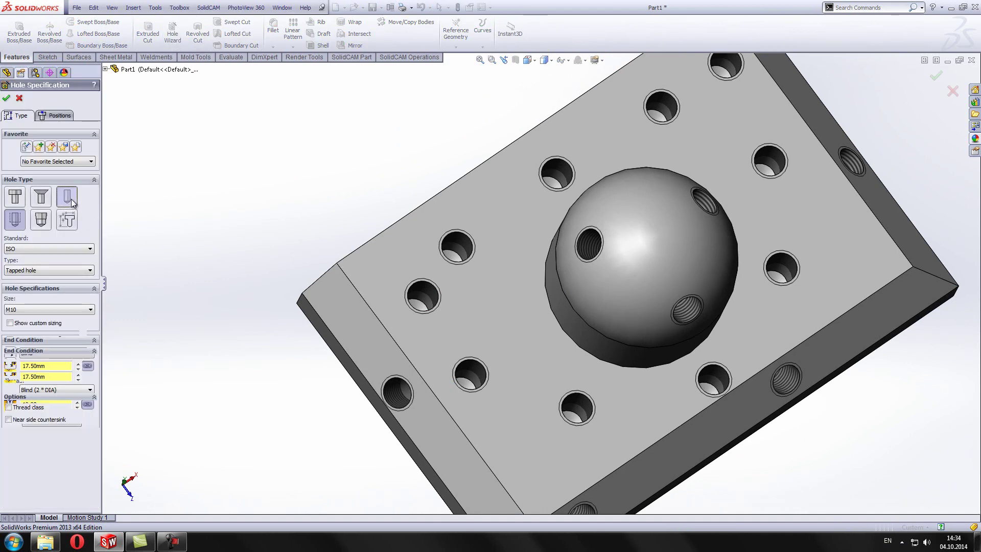
left_click(72, 199)
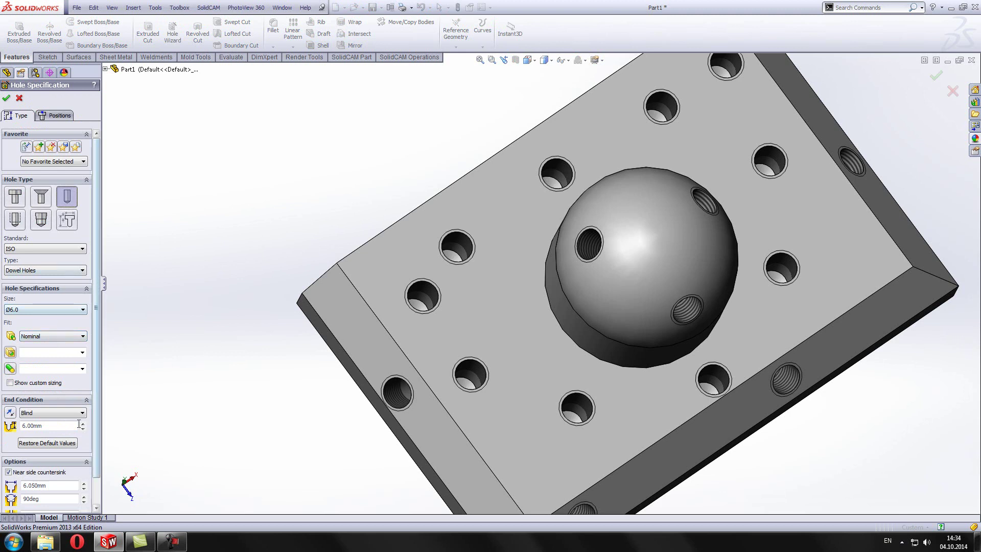
left_click(54, 411)
left_click(59, 431)
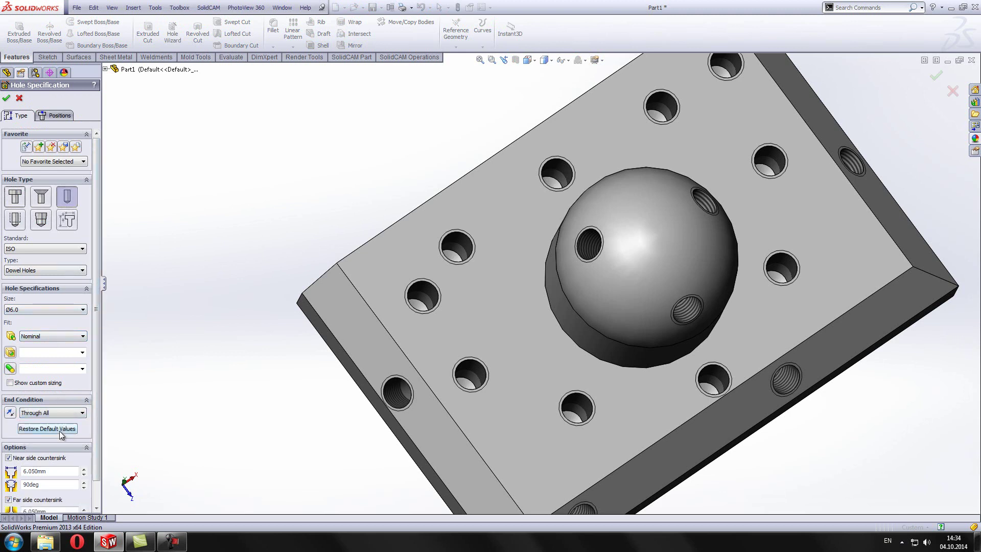
left_click(66, 117)
left_click(508, 303)
left_click(18, 115)
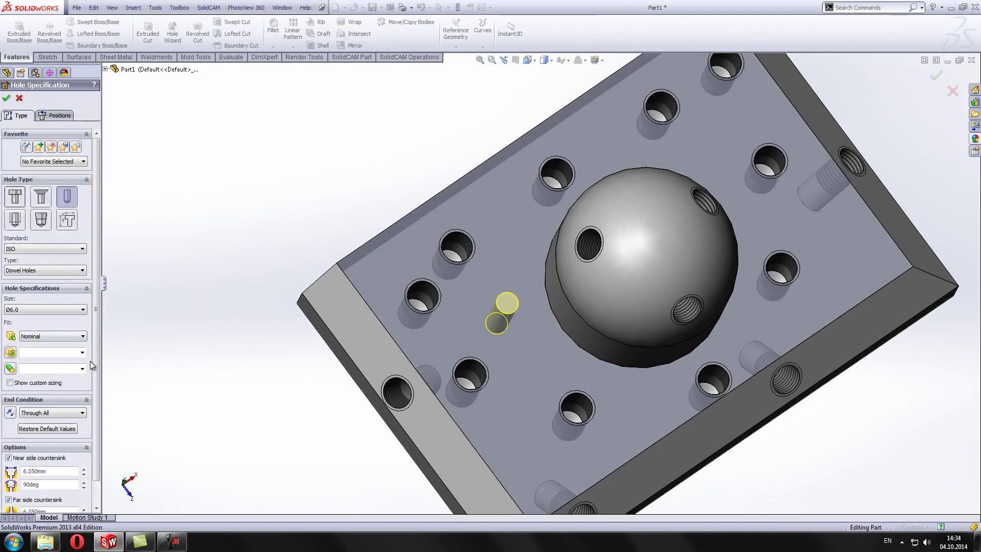
scroll(97, 404, "down", 2)
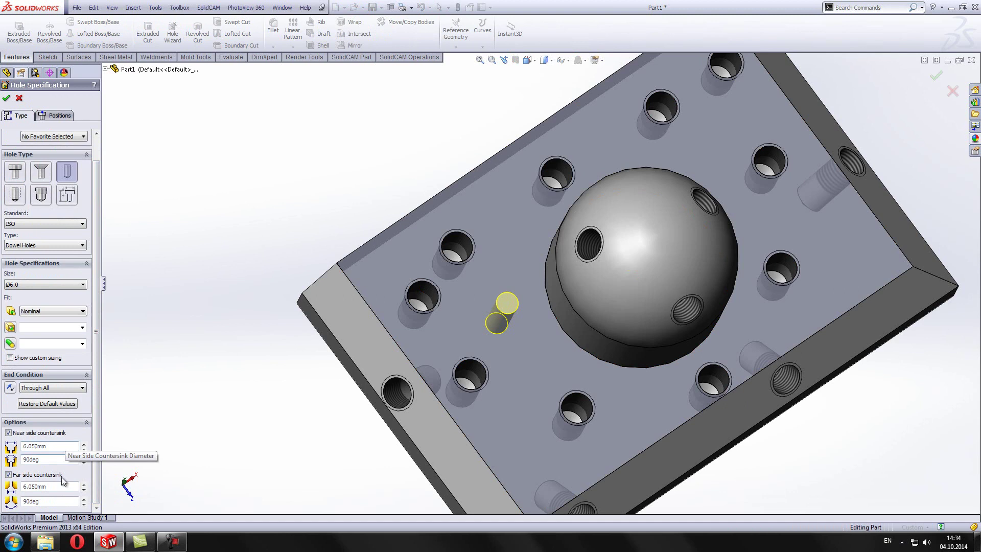
left_click(6, 99)
- Reopen Ø6.0mm Dowel Hole1 for editing and set its near-side countersink diameter to 7.000 mm
scroll(533, 363, "down", 5)
scroll(516, 308, "down", 5)
left_click(502, 278)
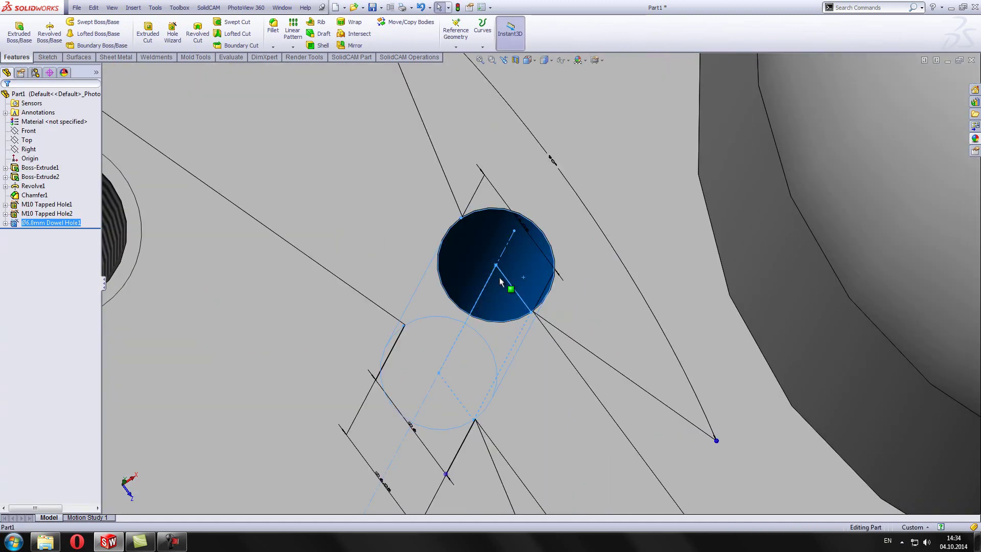
scroll(502, 278, "up", 10)
left_click(249, 309)
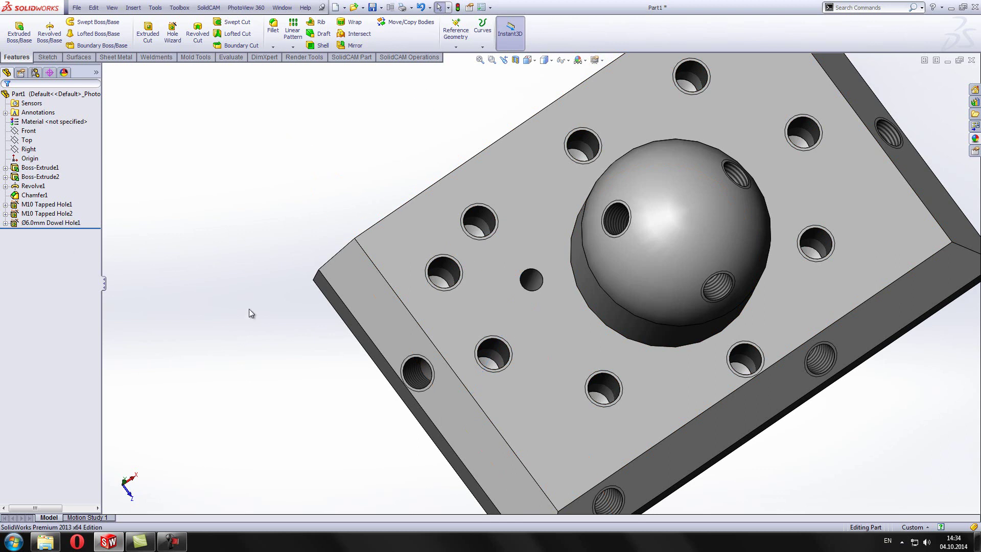
left_click(61, 223)
left_click(70, 198)
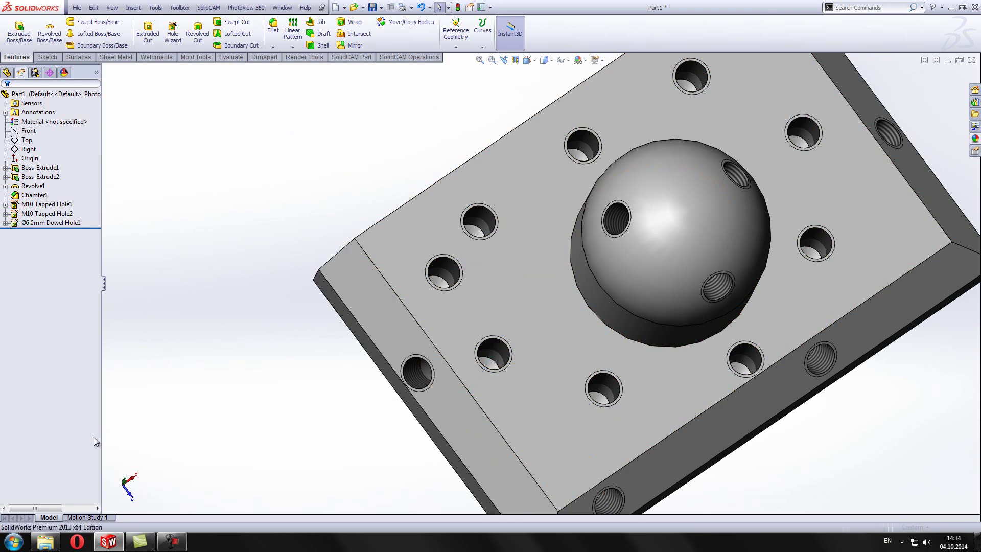
left_click(71, 445)
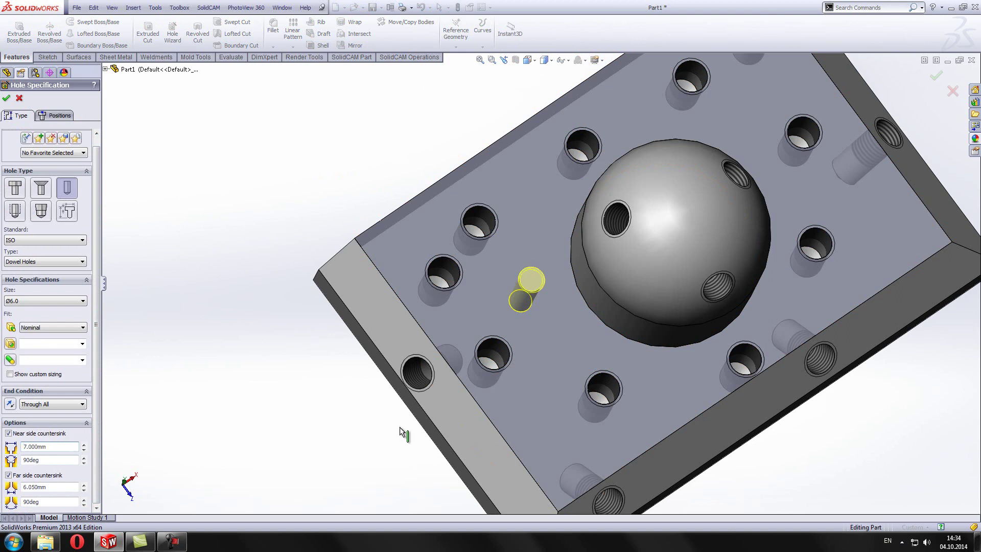
- Change Dowel Hole1's far-side countersink diameter and accept the edit
middle_click_drag(318, 356, 444, 339)
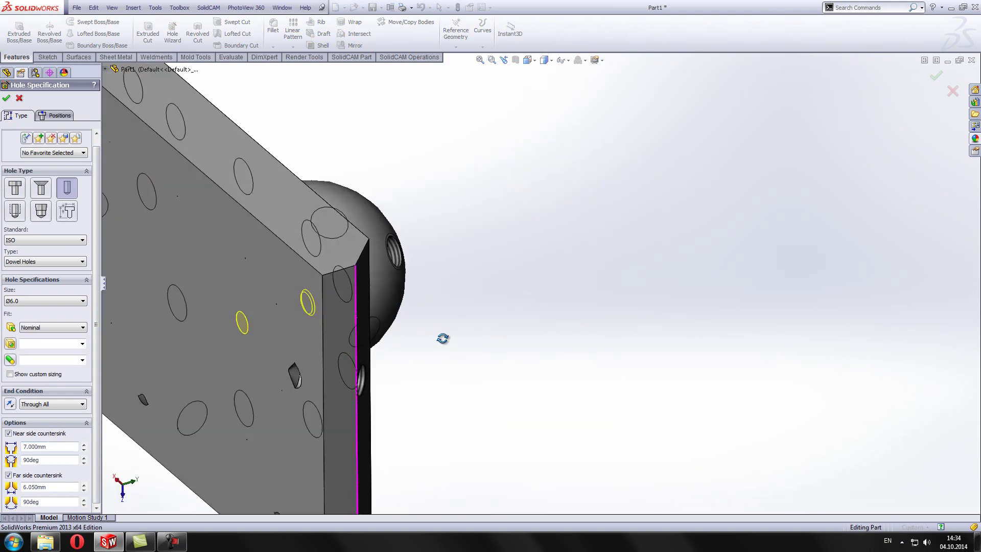
left_click(78, 490)
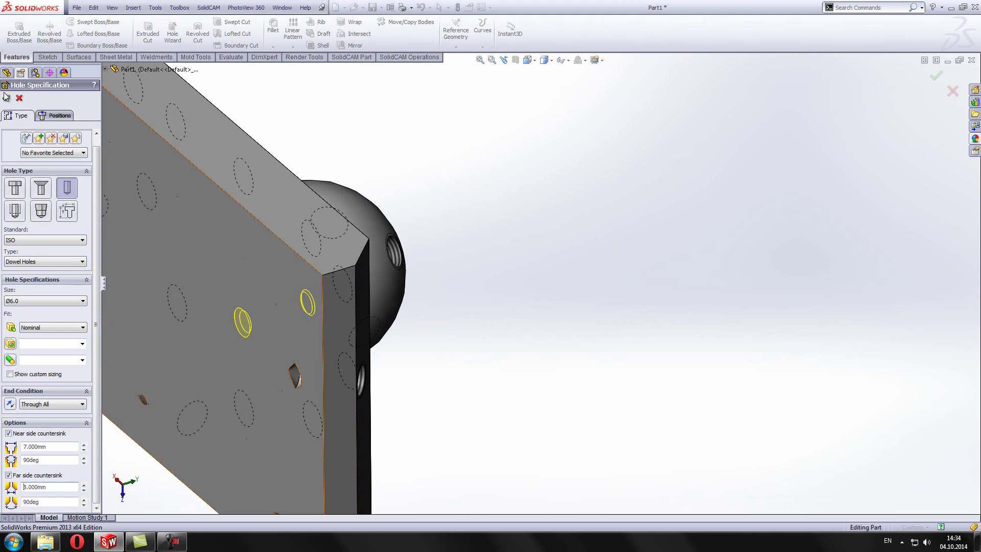
key("Return")
mouse_move(433, 400)
middle_mouse_down()
mouse_move(412, 363)
mouse_move(296, 329)
mouse_move(274, 285)
mouse_move(271, 221)
mouse_move(431, 335)
mouse_move(588, 541)
mouse_move(460, 416)
mouse_move(350, 379)
mouse_move(356, 409)
middle_mouse_up()
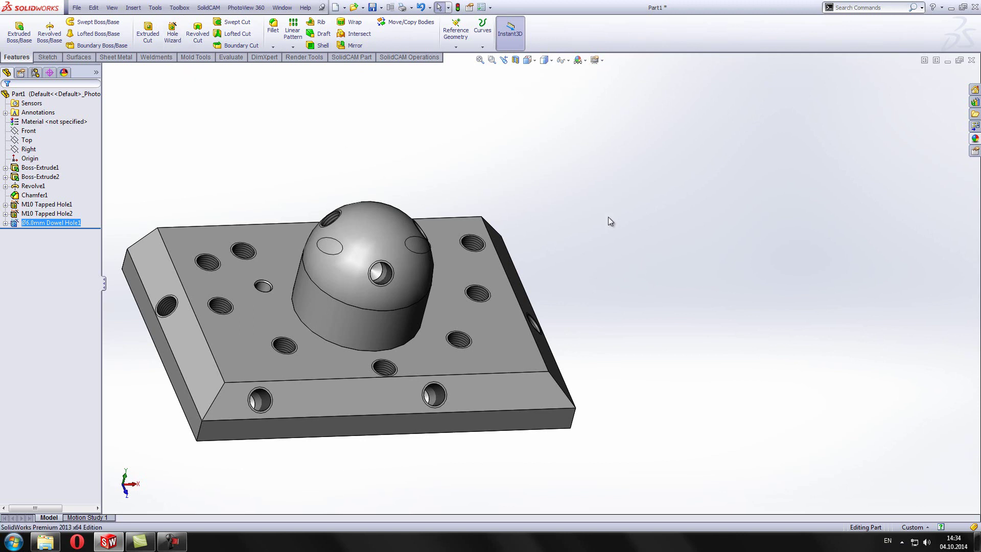
mouse_move(605, 208)
middle_mouse_down()
mouse_move(532, 217)
mouse_move(612, 242)
middle_mouse_up()
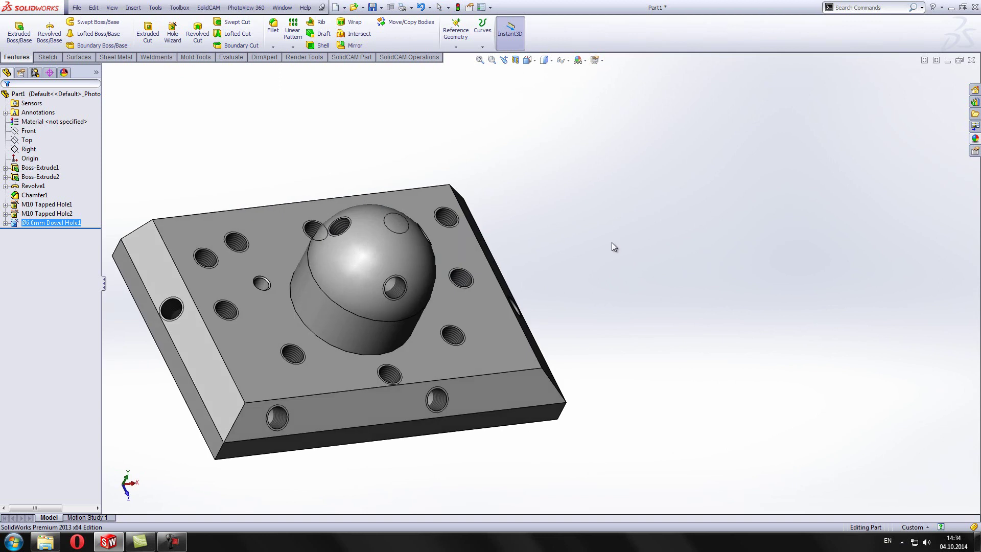